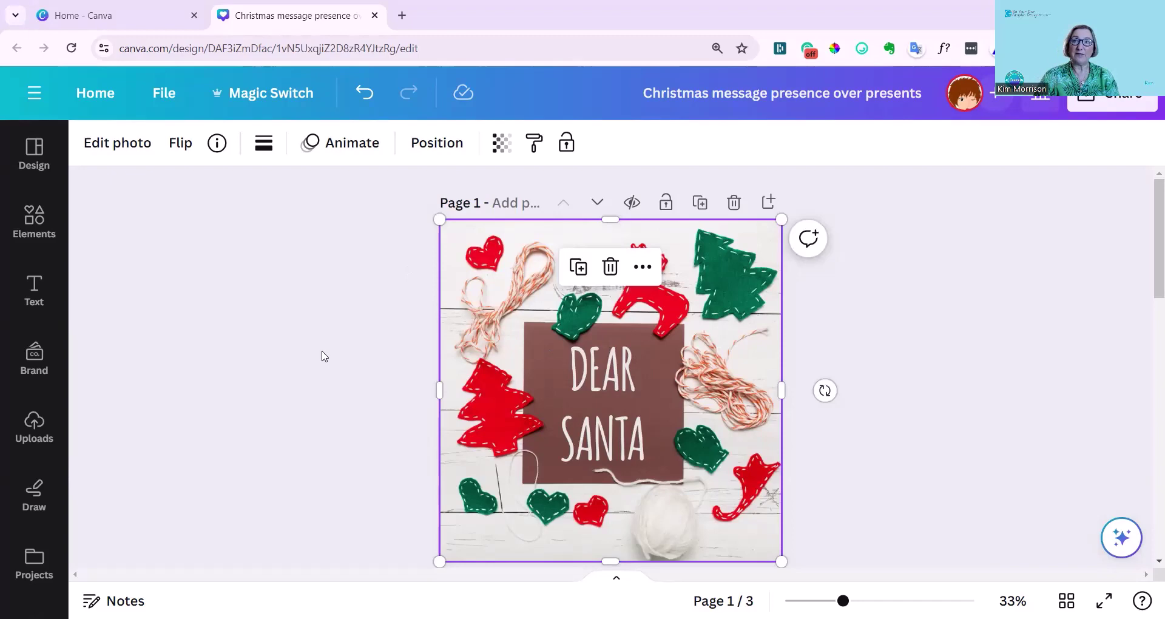
- Grab the page 1 photo's DEAR SANTA lettering as an Amatic SC size-126 text box and position it
{"action": "left_click", "coordinate": [118, 143]}
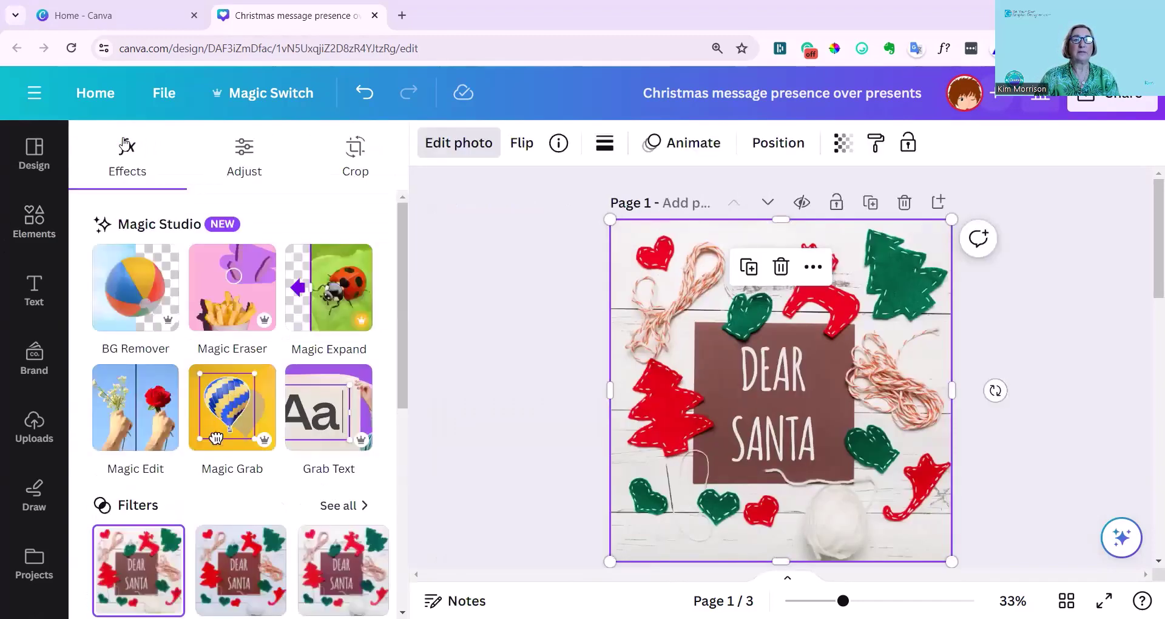
{"action": "left_click", "coordinate": [331, 416]}
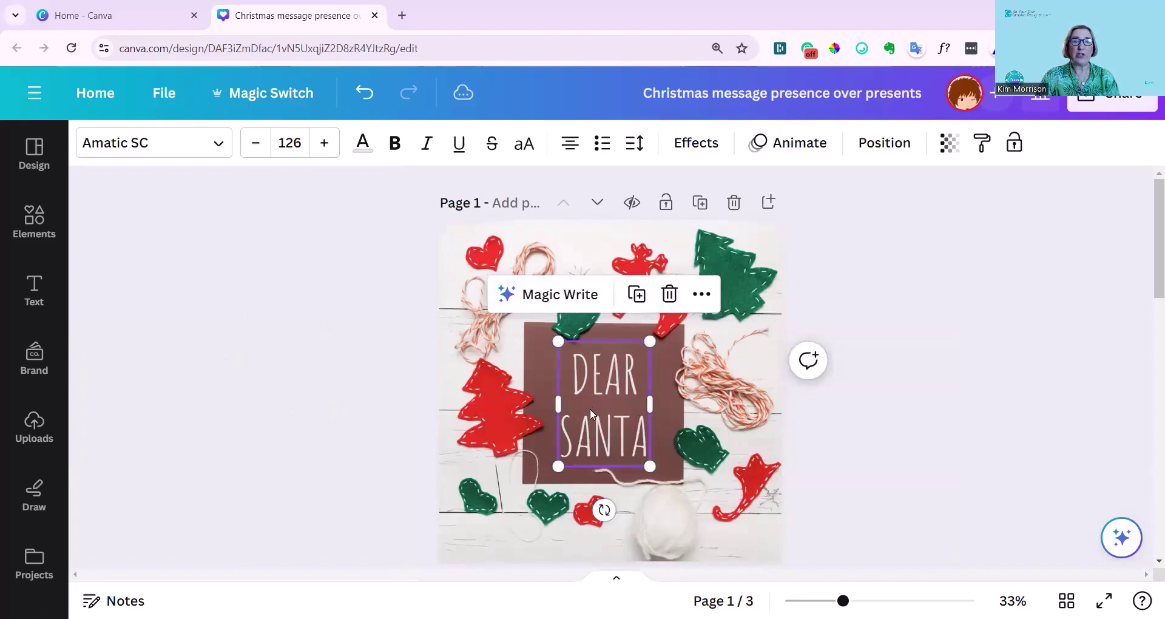
{"action": "mouse_move", "coordinate": [605, 409]}
{"action": "left_mouse_down"}
{"action": "mouse_move", "coordinate": [667, 405]}
{"action": "mouse_move", "coordinate": [771, 477]}
{"action": "mouse_move", "coordinate": [691, 418]}
{"action": "mouse_move", "coordinate": [595, 407]}
{"action": "mouse_move", "coordinate": [610, 410]}
{"action": "left_mouse_up"}
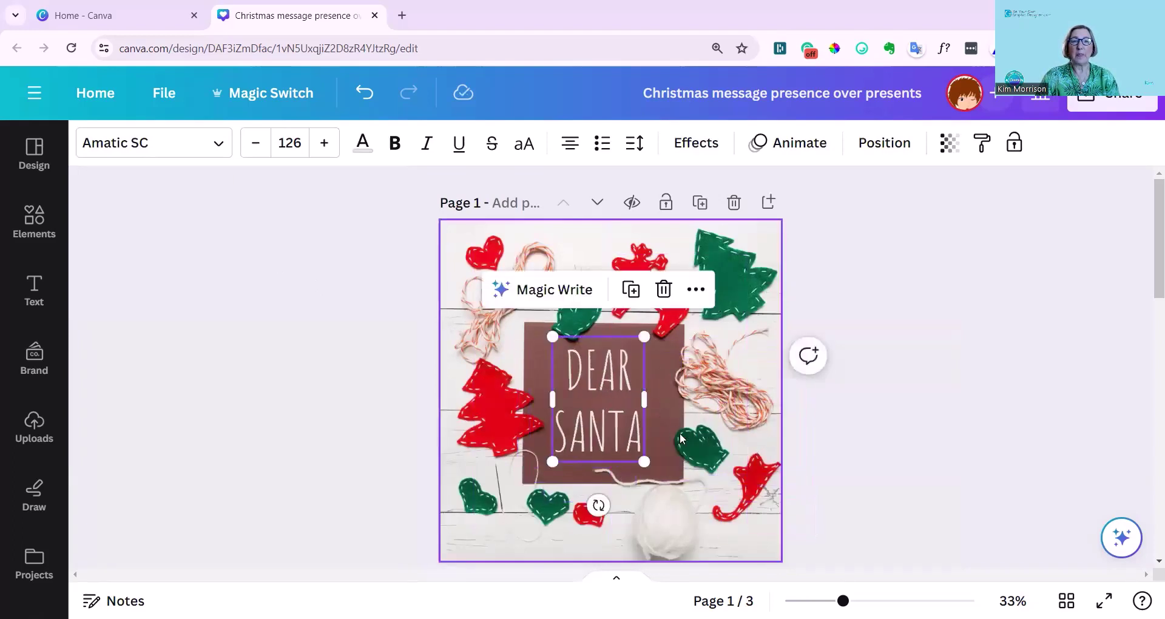
- Add page 4 and set the snowman-and-family winter illustration from Recently used as its background
{"action": "scroll", "coordinate": [680, 432], "scroll_direction": "down", "scroll_amount": 10}
{"action": "left_click", "coordinate": [611, 526]}
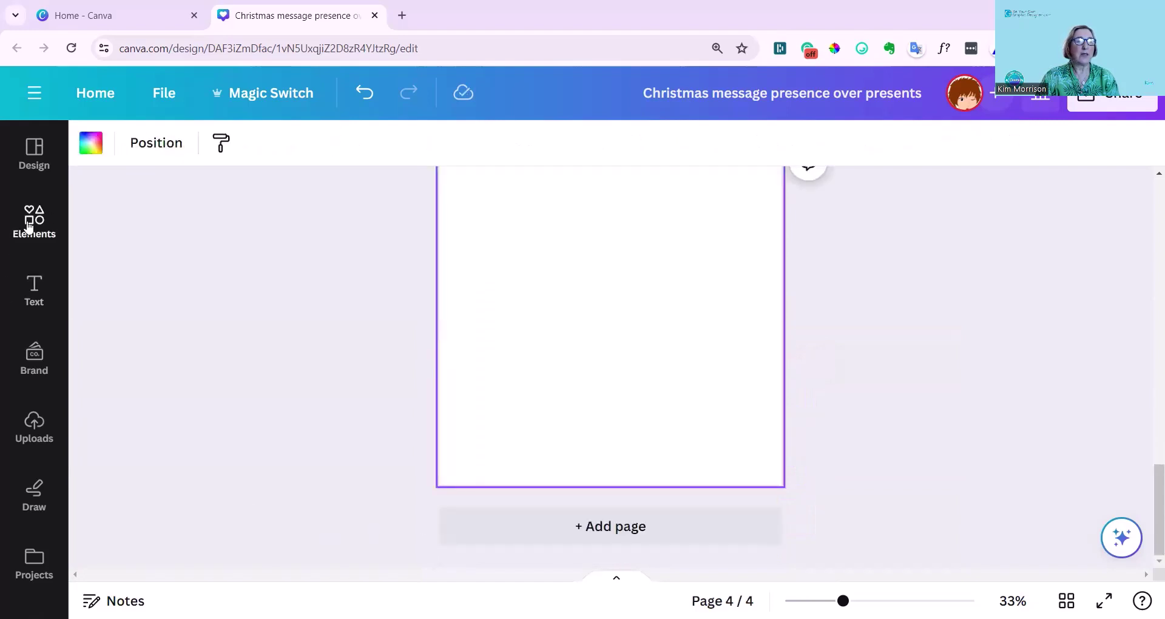
{"action": "left_click", "coordinate": [28, 234]}
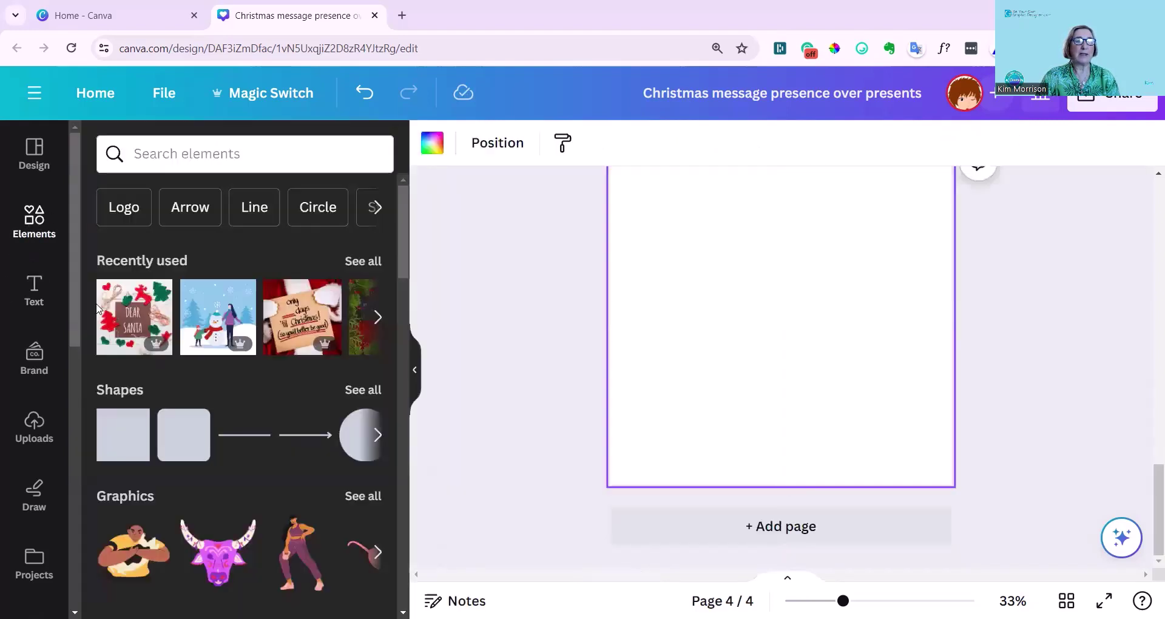
{"action": "left_click", "coordinate": [209, 320]}
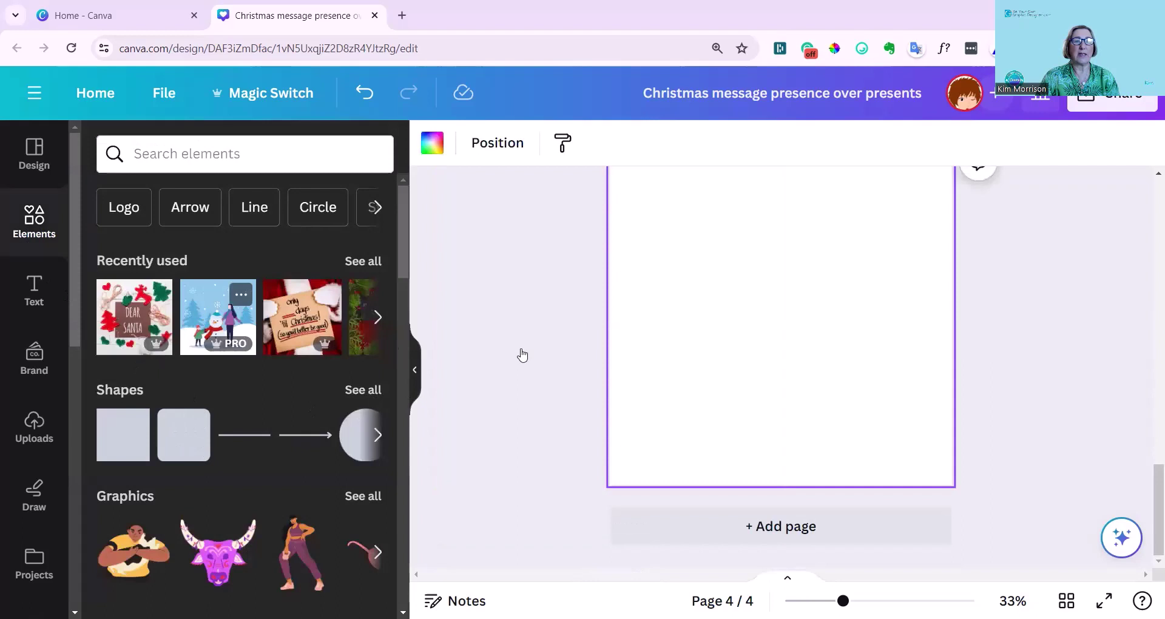
{"action": "right_click", "coordinate": [850, 361]}
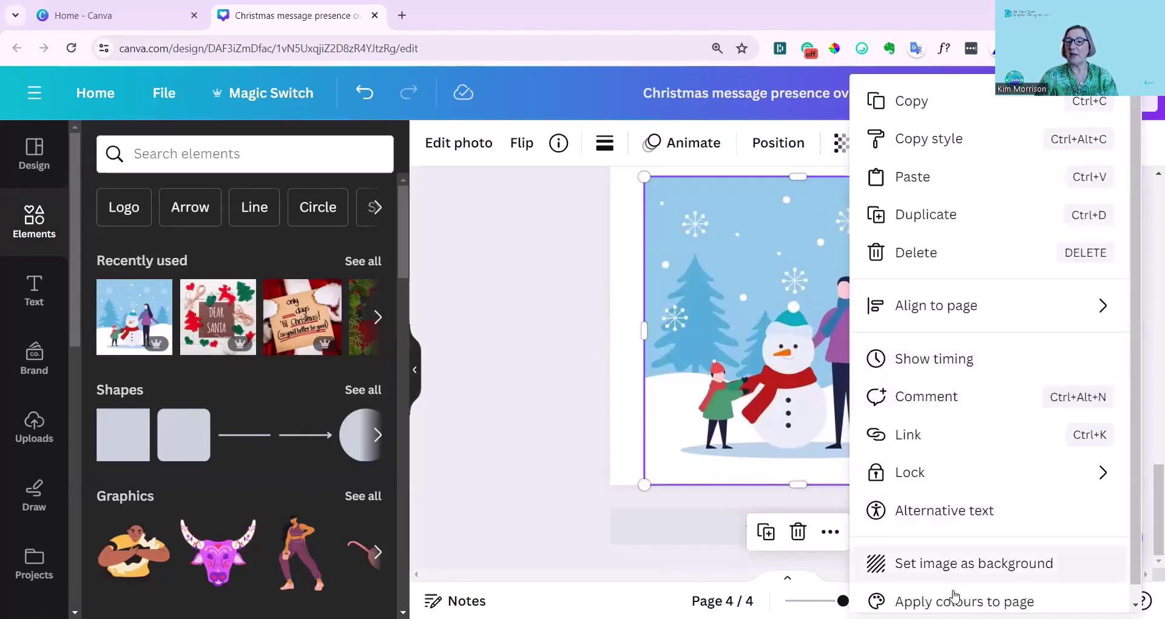
{"action": "left_click", "coordinate": [861, 567]}
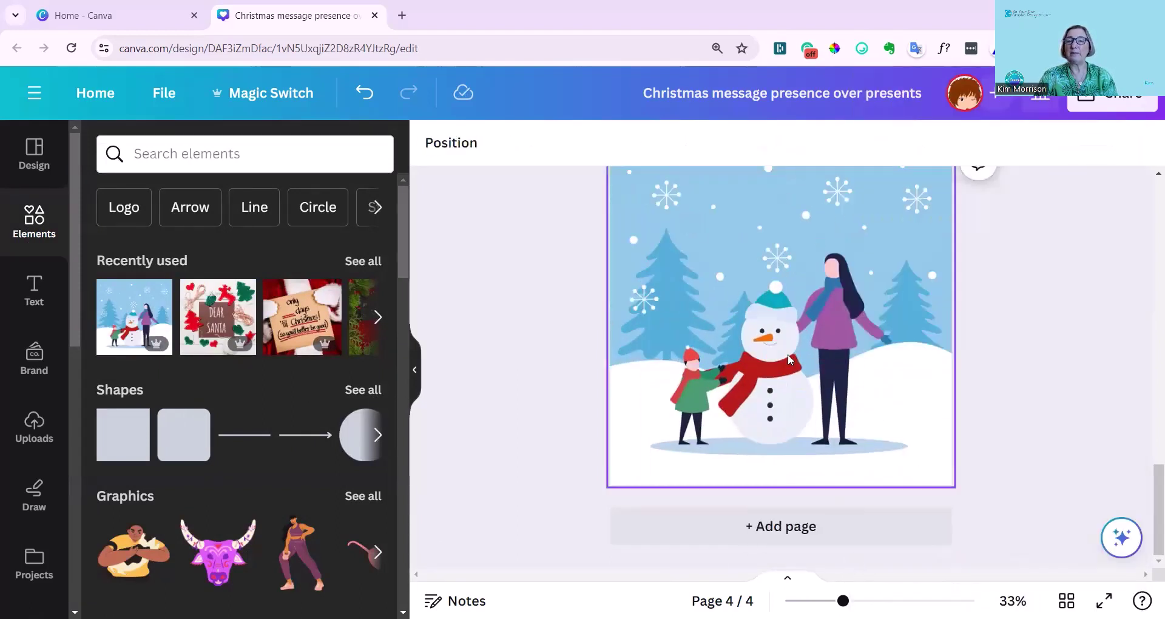
{"action": "scroll", "coordinate": [982, 418], "scroll_direction": "up", "scroll_amount": 10}
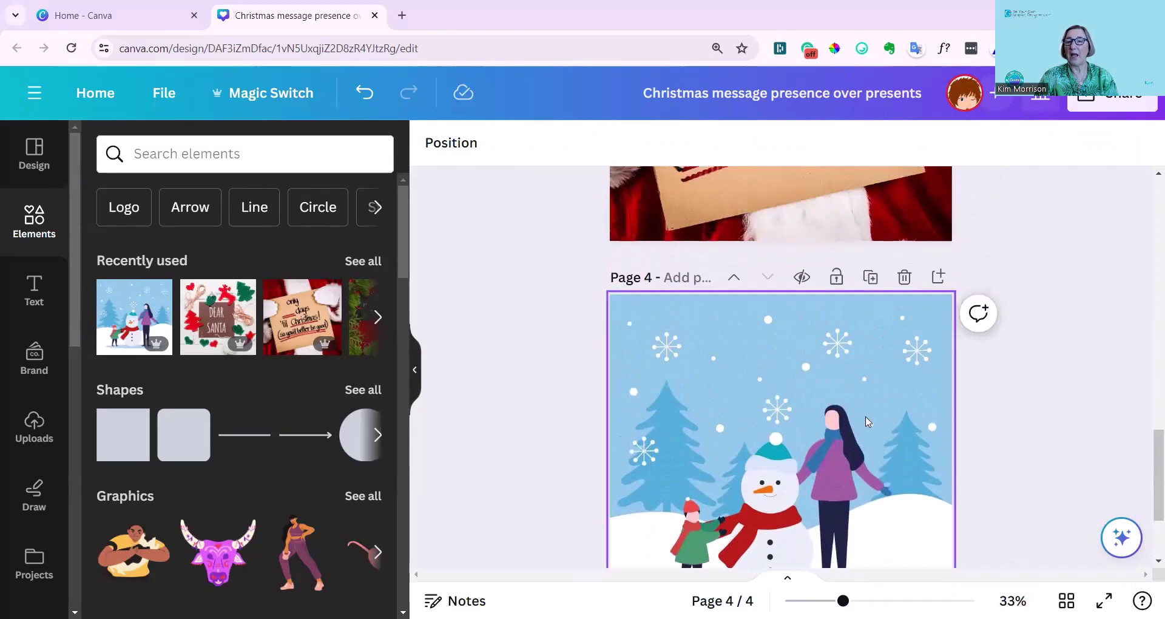
- Move the DEAR SANTA text box from page 1 onto page 4 and open it for editing
{"action": "scroll", "coordinate": [844, 417], "scroll_direction": "up", "scroll_amount": 5}
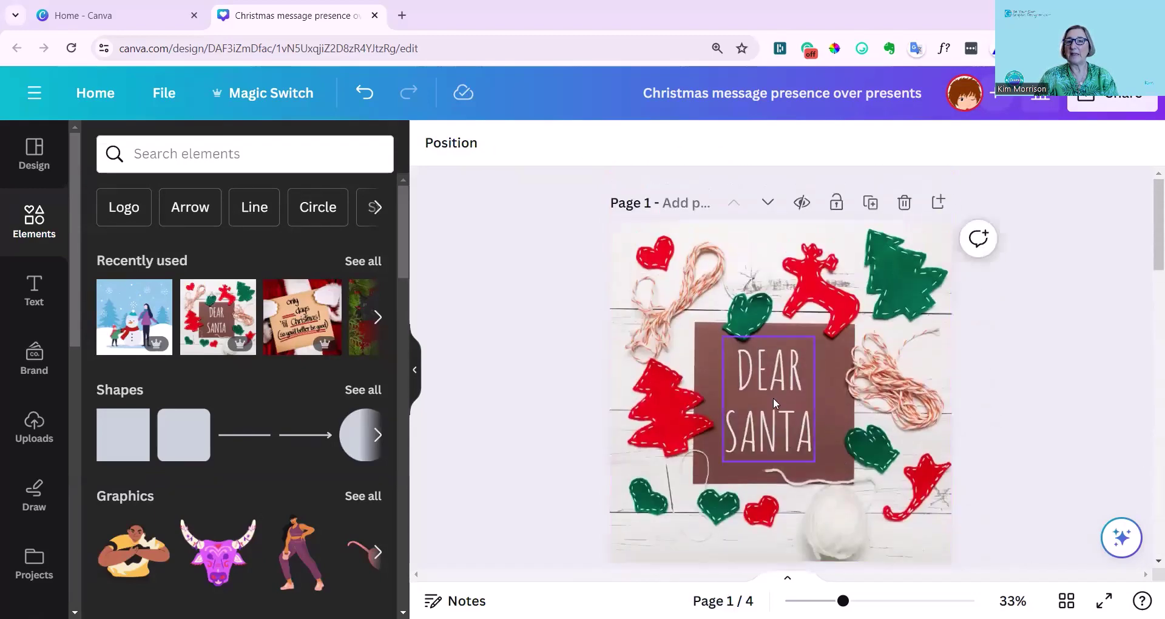
{"action": "left_click", "coordinate": [762, 393]}
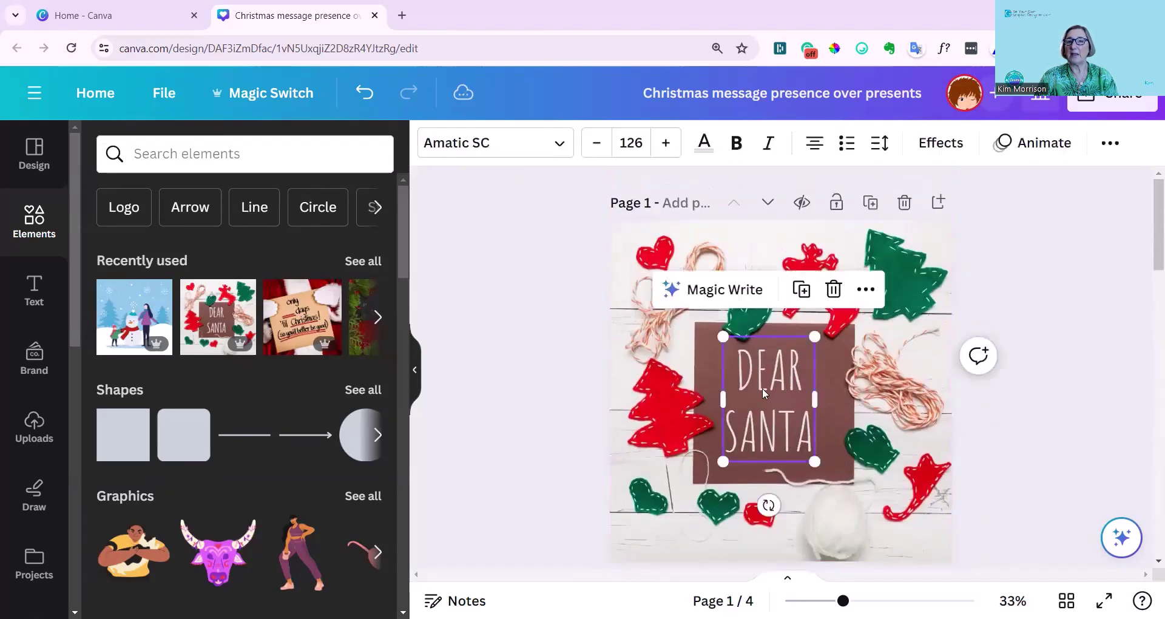
{"action": "left_click_drag", "start_coordinate": [762, 392], "coordinate": [762, 562]}
{"action": "left_click_drag", "start_coordinate": [878, 596], "coordinate": [863, 449]}
{"action": "key", "text": "ctrl+z"}
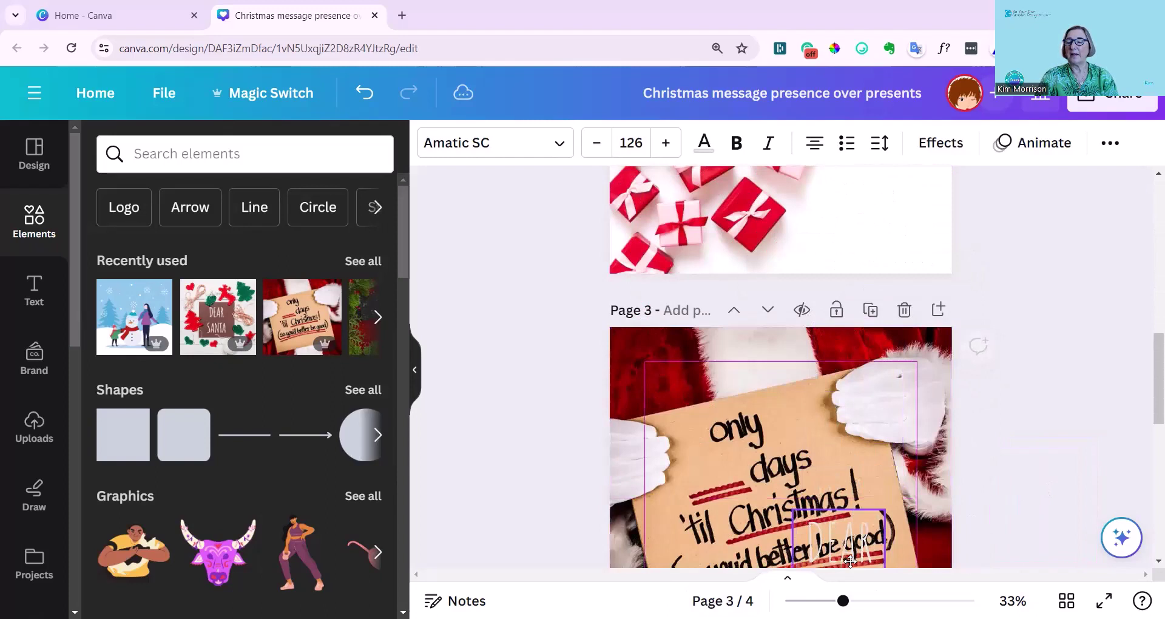
{"action": "double_click", "coordinate": [713, 487]}
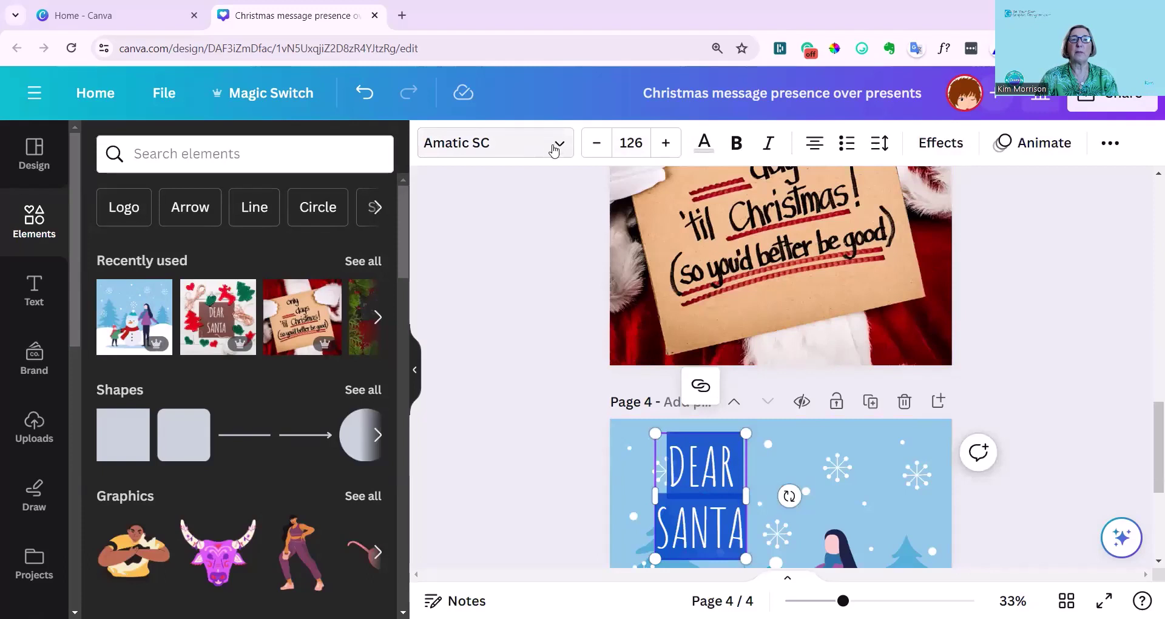
- Set DEAR SANTA in Glacial Indifference with a pink text colour
{"action": "left_click", "coordinate": [524, 151]}
{"action": "left_click", "coordinate": [182, 421]}
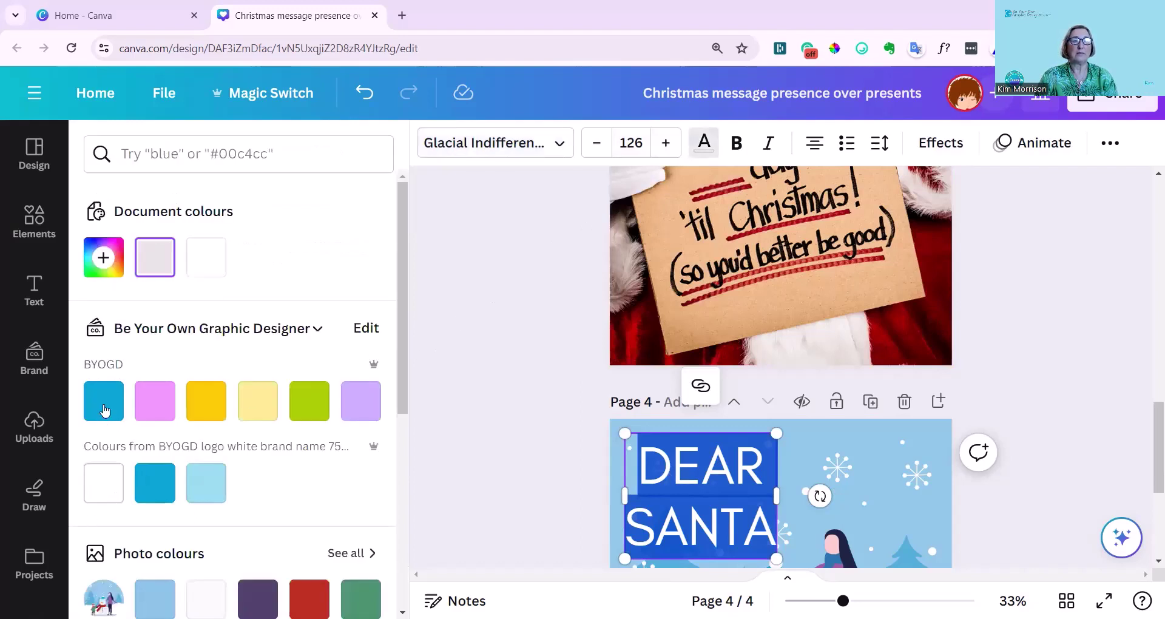
{"action": "left_click", "coordinate": [105, 408]}
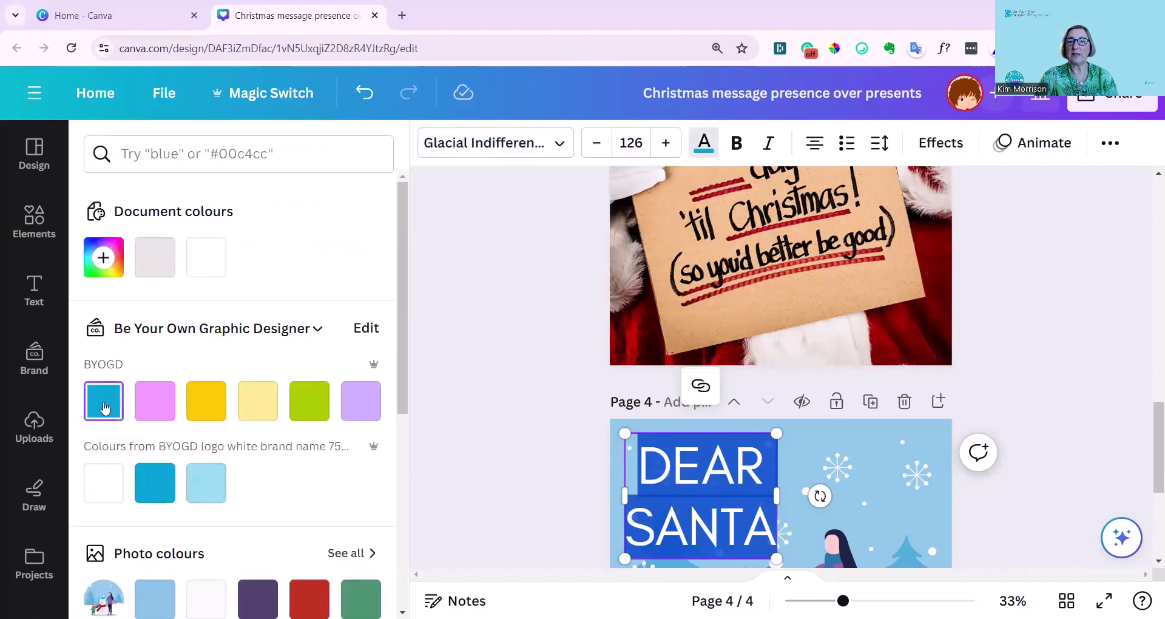
{"action": "left_click", "coordinate": [173, 411]}
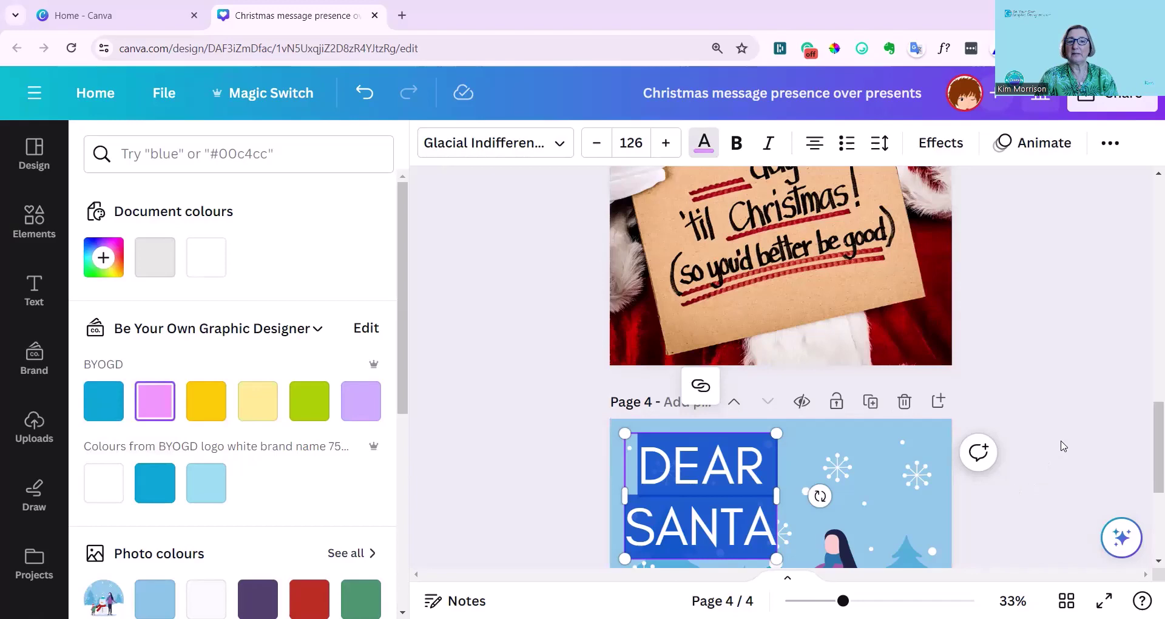
{"action": "key", "text": "Escape"}
{"action": "scroll", "coordinate": [769, 255], "scroll_direction": "down", "scroll_amount": 3}
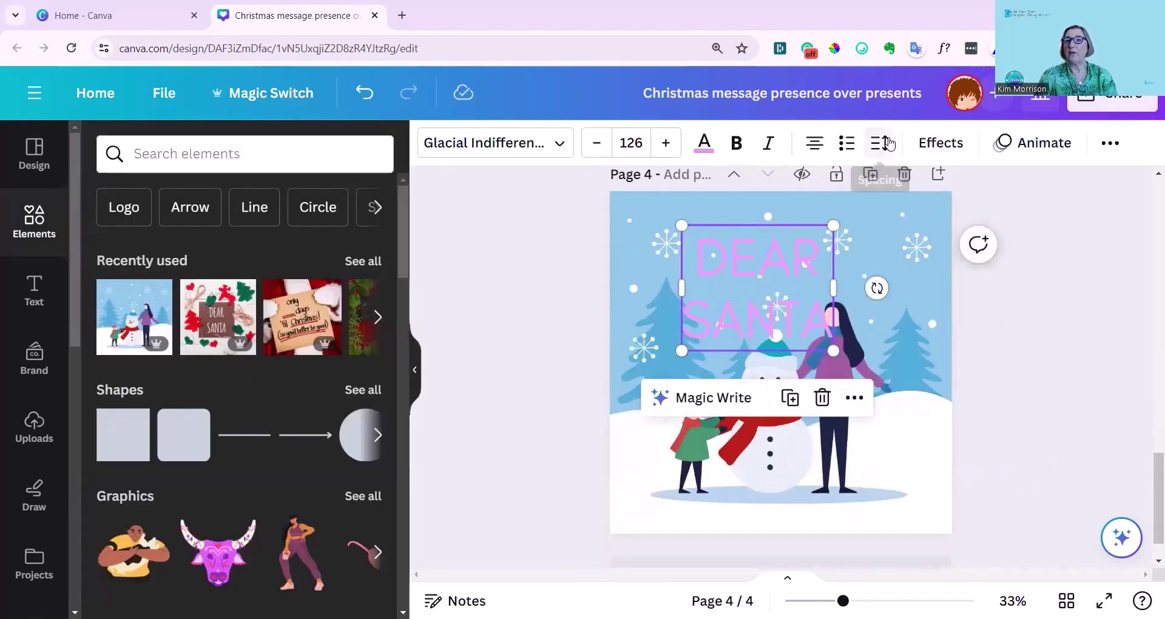
- Tighten DEAR SANTA's line spacing to 0.81 and move it near the top of page 4
{"action": "left_click", "coordinate": [879, 144]}
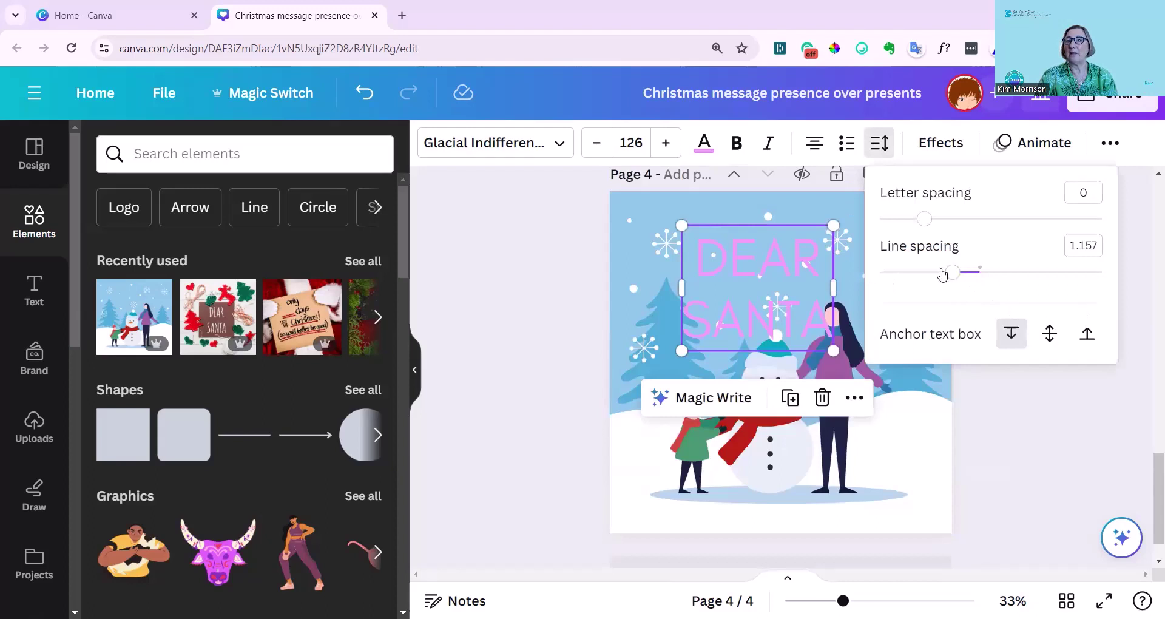
{"action": "left_click_drag", "start_coordinate": [954, 275], "coordinate": [915, 278]}
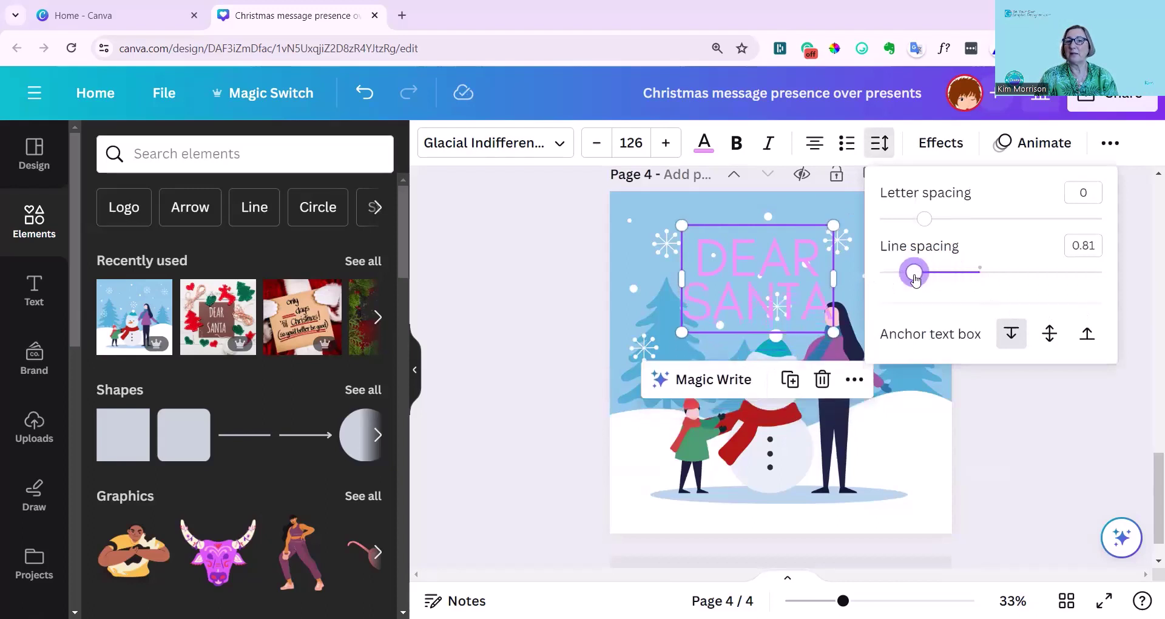
{"action": "left_click_drag", "start_coordinate": [747, 278], "coordinate": [761, 252]}
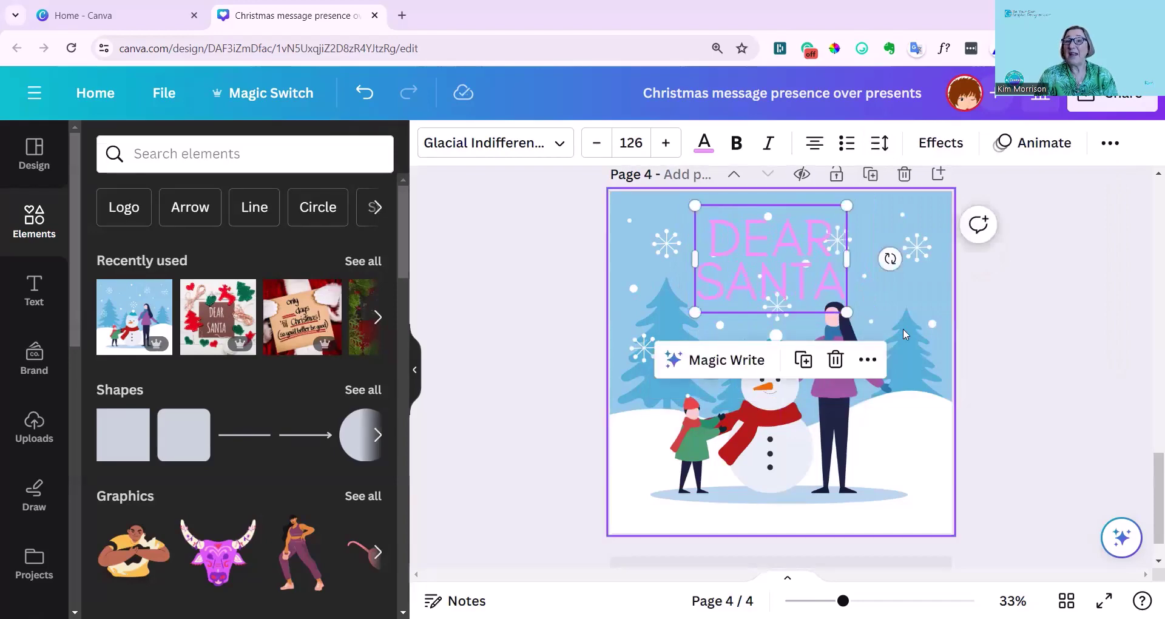
- Scroll up to review the blank page 1, then down to the page 2 gift photo
{"action": "scroll", "coordinate": [912, 337], "scroll_direction": "up", "scroll_amount": 6}
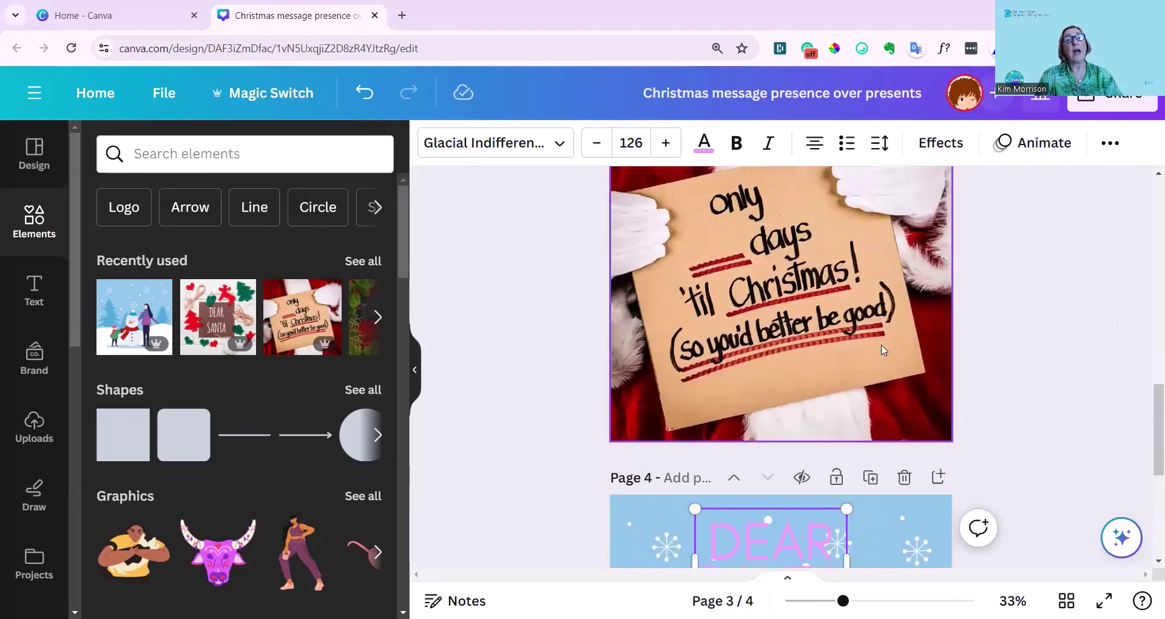
{"action": "scroll", "coordinate": [866, 351], "scroll_direction": "up", "scroll_amount": 4}
{"action": "scroll", "coordinate": [840, 352], "scroll_direction": "up", "scroll_amount": 7}
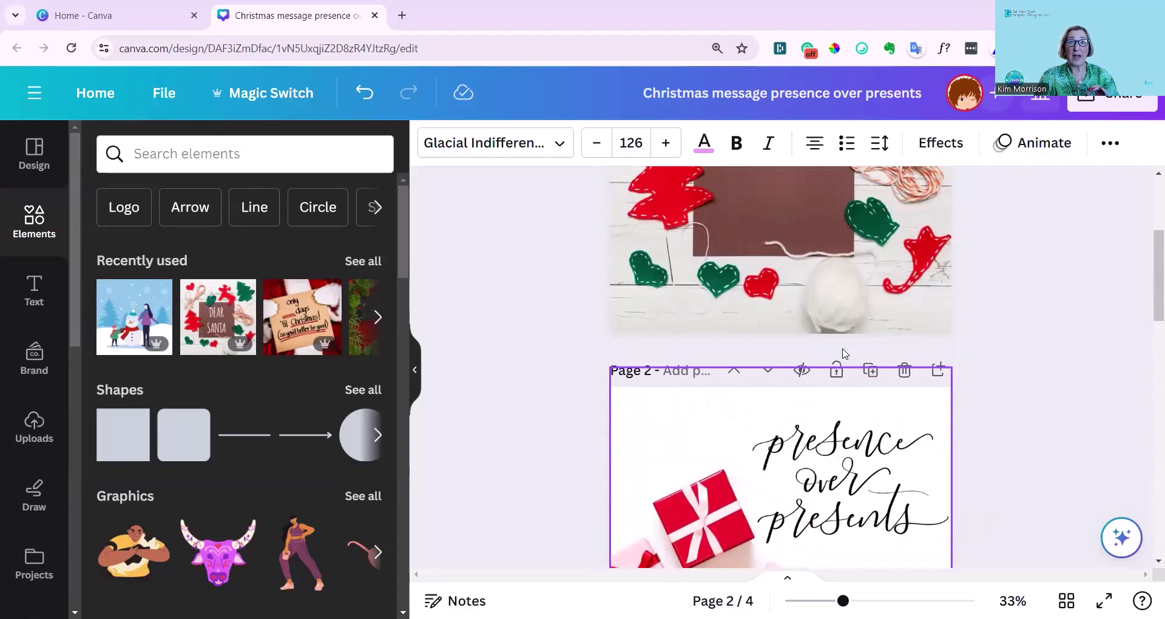
{"action": "scroll", "coordinate": [836, 347], "scroll_direction": "up", "scroll_amount": 1}
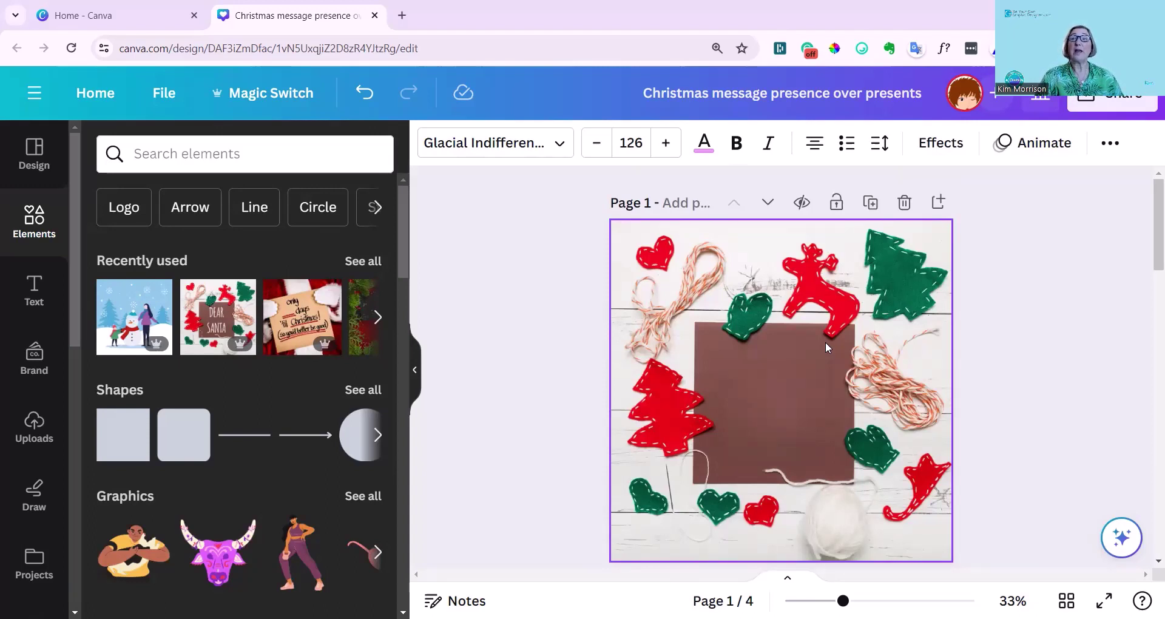
{"action": "scroll", "coordinate": [825, 344], "scroll_direction": "down", "scroll_amount": 5}
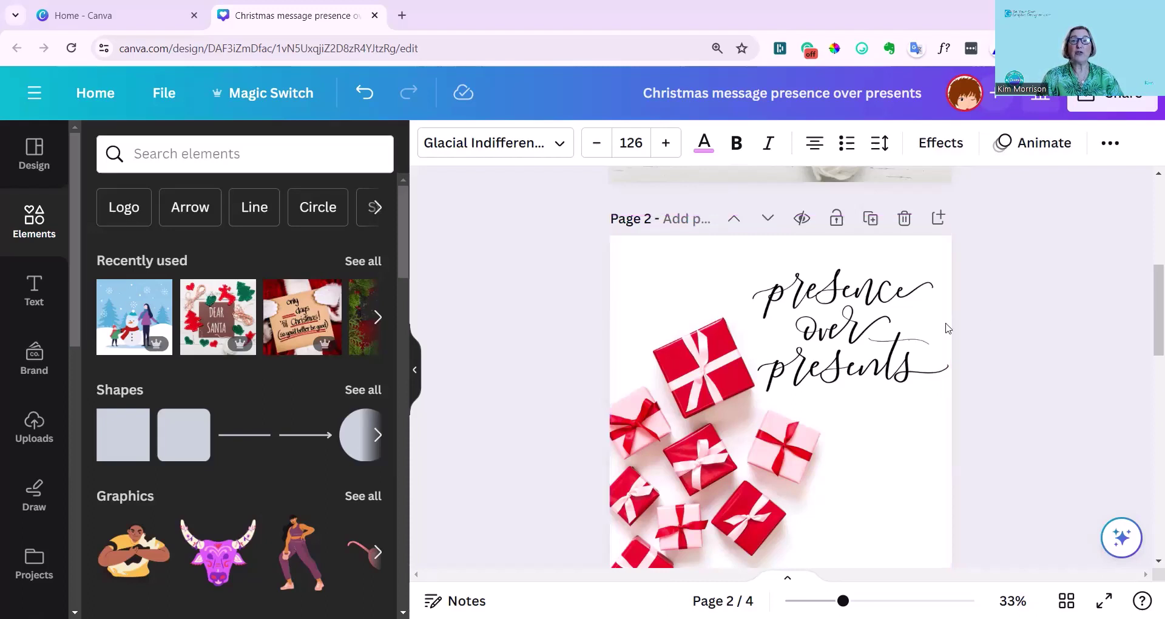
- Grab 'presence over presents' from the page 2 gift photo as Le Jour Script text and nudge it
{"action": "left_click", "coordinate": [702, 317]}
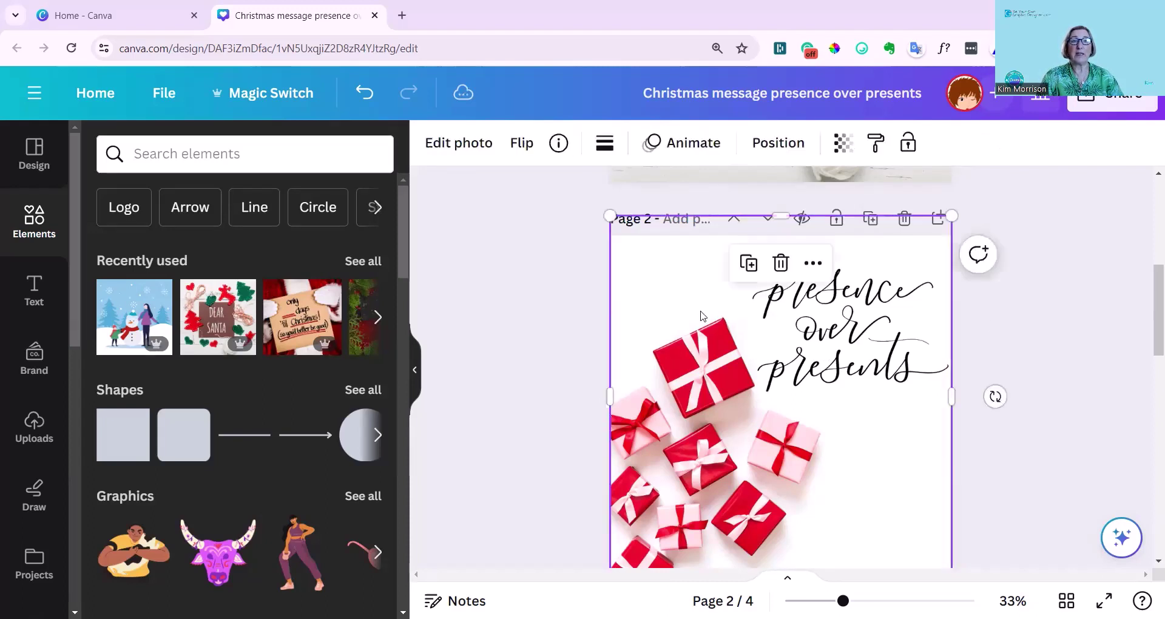
{"action": "left_click", "coordinate": [438, 151]}
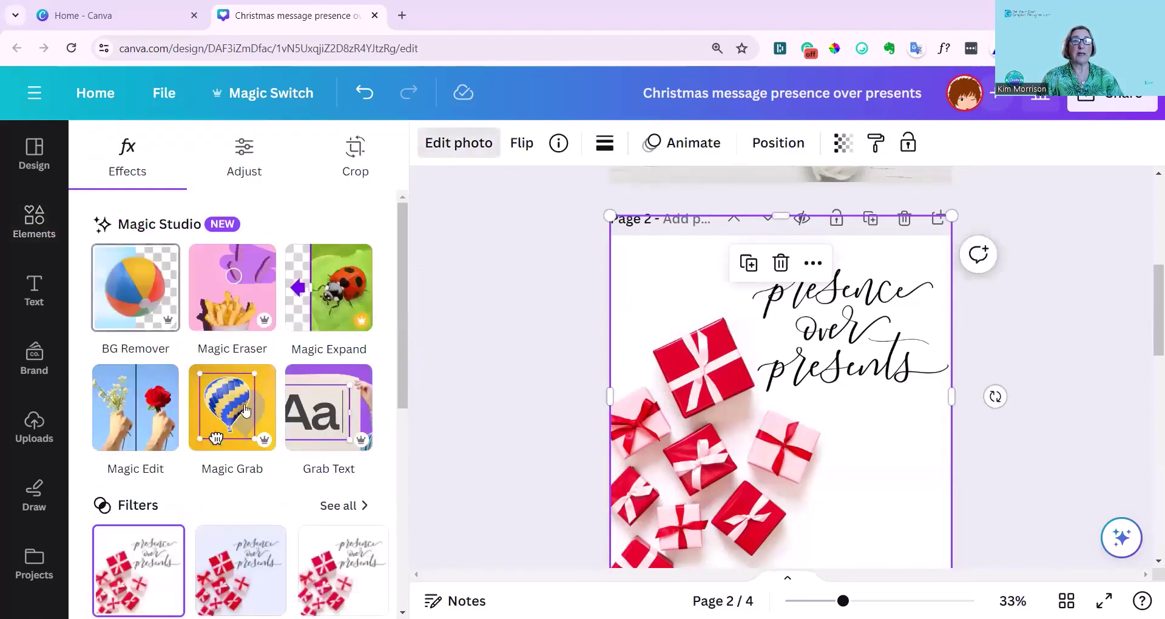
{"action": "left_click", "coordinate": [327, 424]}
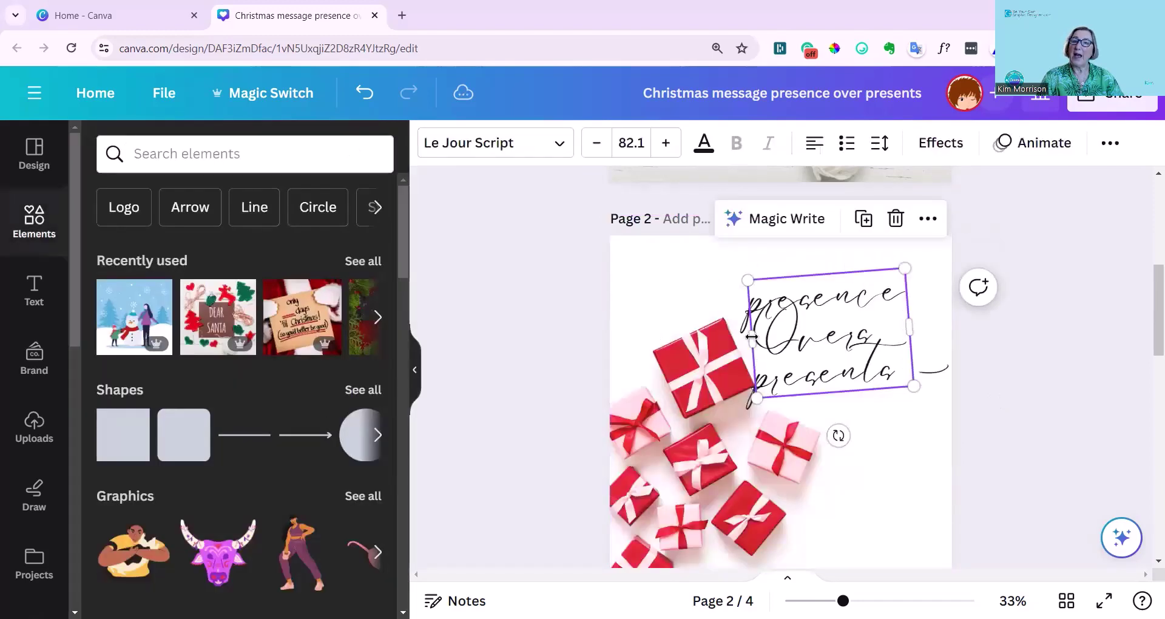
{"action": "mouse_move", "coordinate": [825, 355]}
{"action": "left_mouse_down"}
{"action": "mouse_move", "coordinate": [840, 401]}
{"action": "mouse_move", "coordinate": [829, 356]}
{"action": "left_mouse_up"}
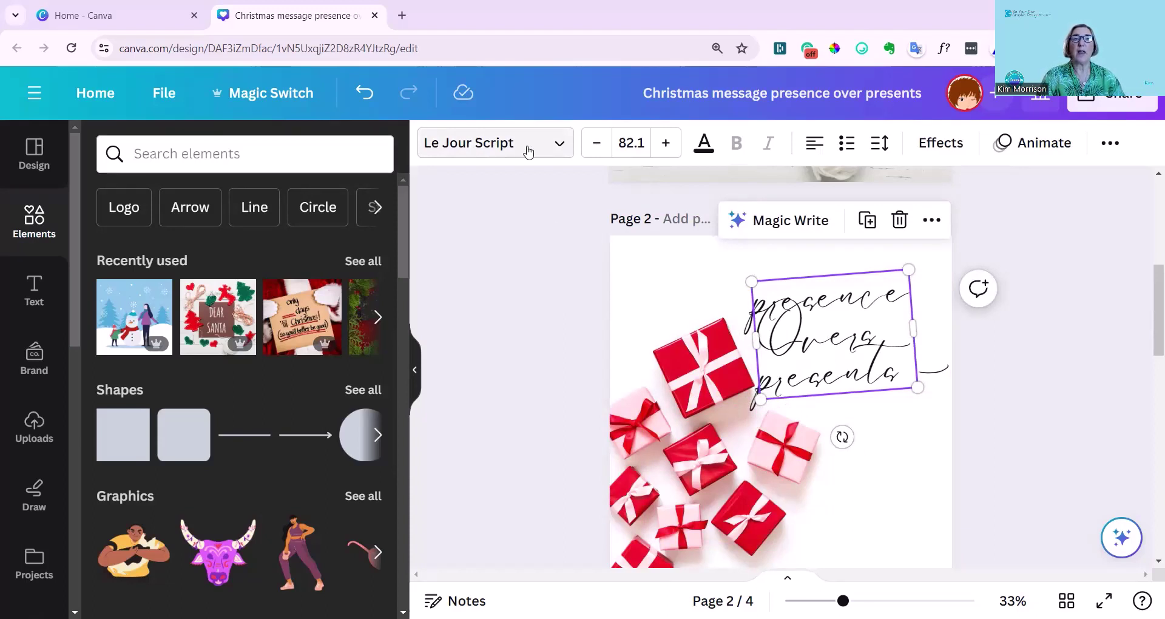
- Set the page 2 gift message font to Architects Daughter
{"action": "left_click", "coordinate": [554, 143]}
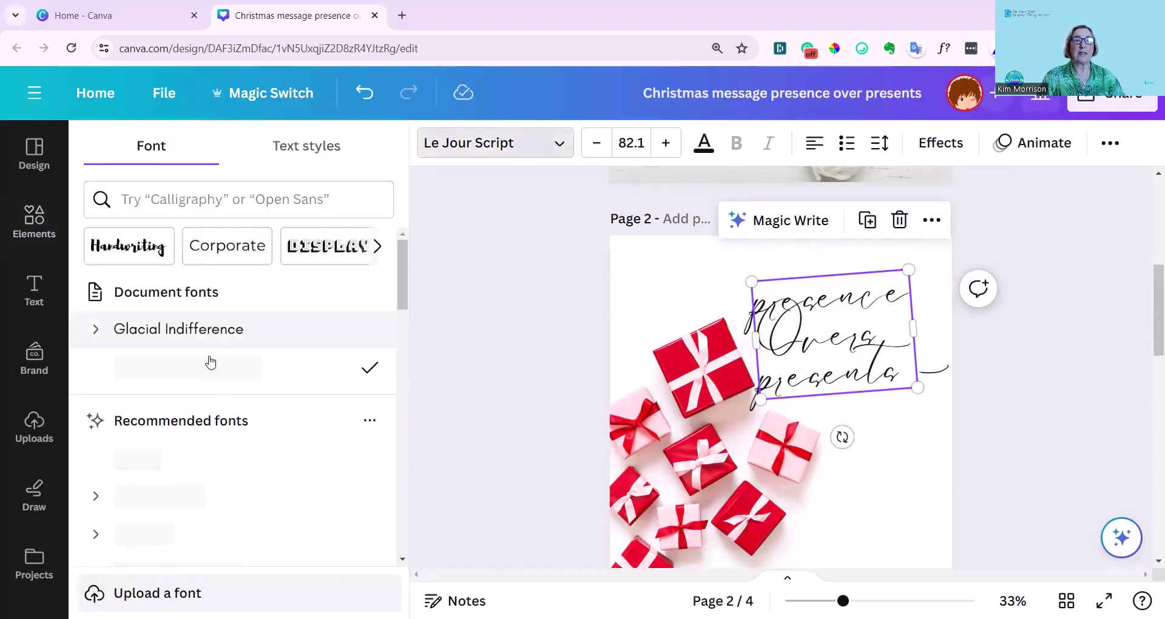
{"action": "scroll", "coordinate": [163, 467], "scroll_direction": "down", "scroll_amount": 3}
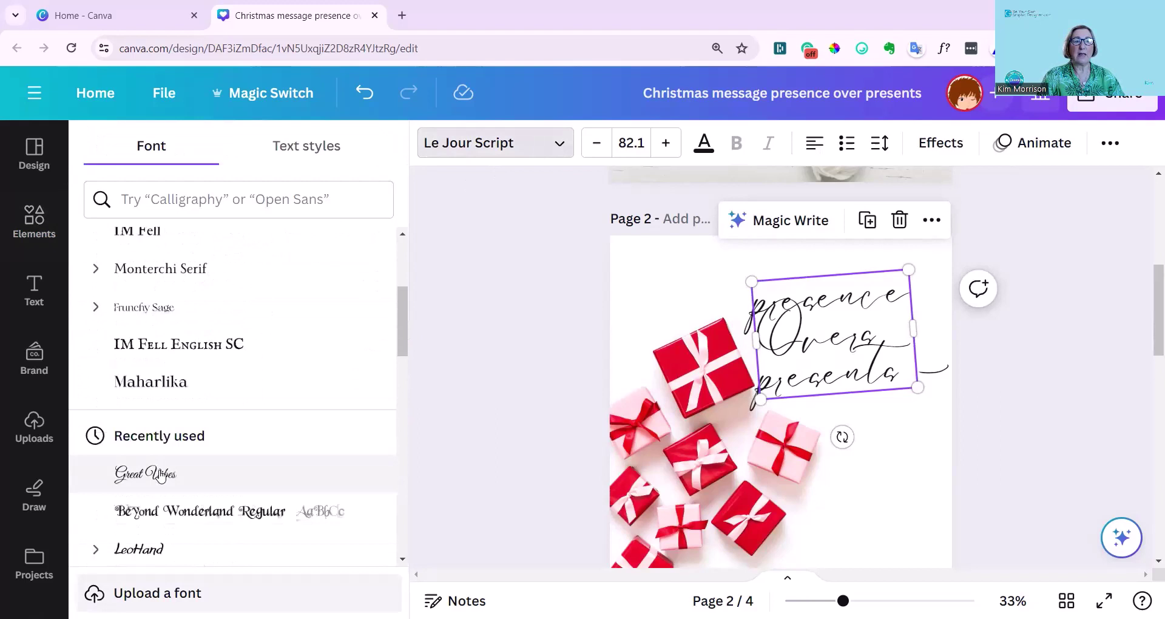
{"action": "scroll", "coordinate": [160, 473], "scroll_direction": "down", "scroll_amount": 5}
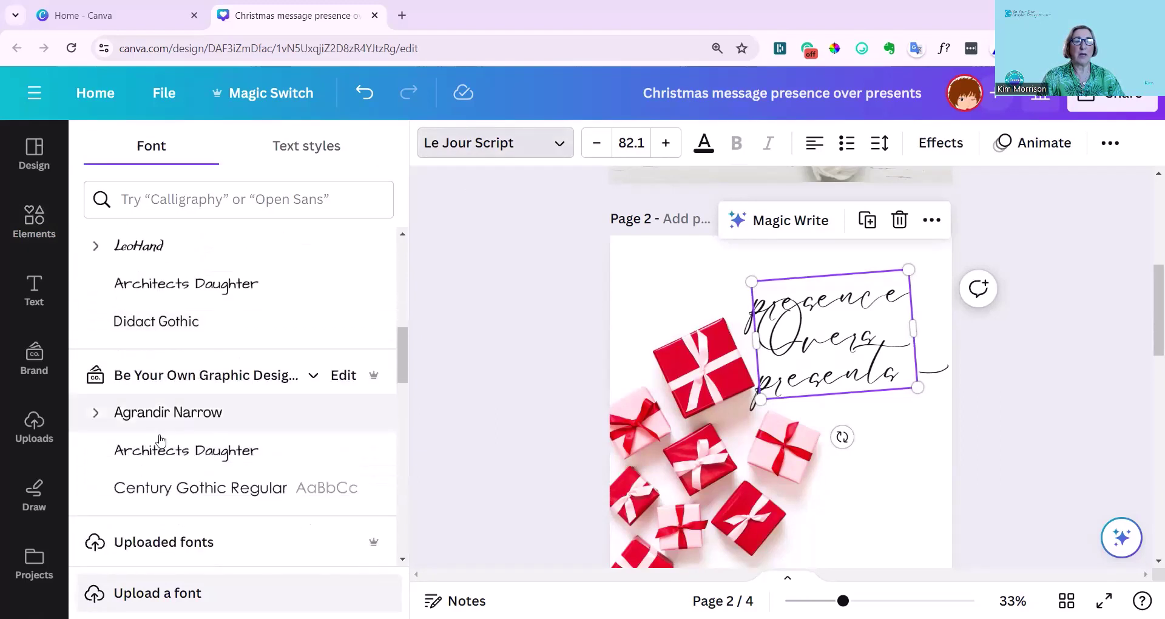
{"action": "left_click", "coordinate": [180, 455]}
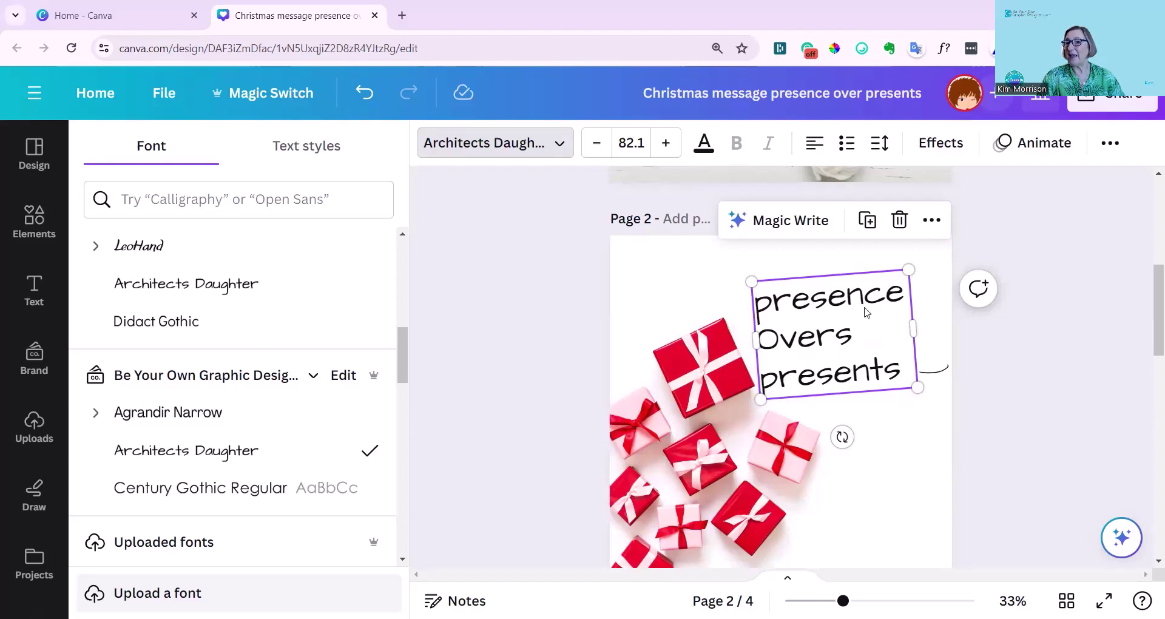
- Fix the gift message's middle word by removing the stray O and s so it reads 'over'
{"action": "left_click", "coordinate": [780, 341]}
{"action": "left_click", "coordinate": [782, 339]}
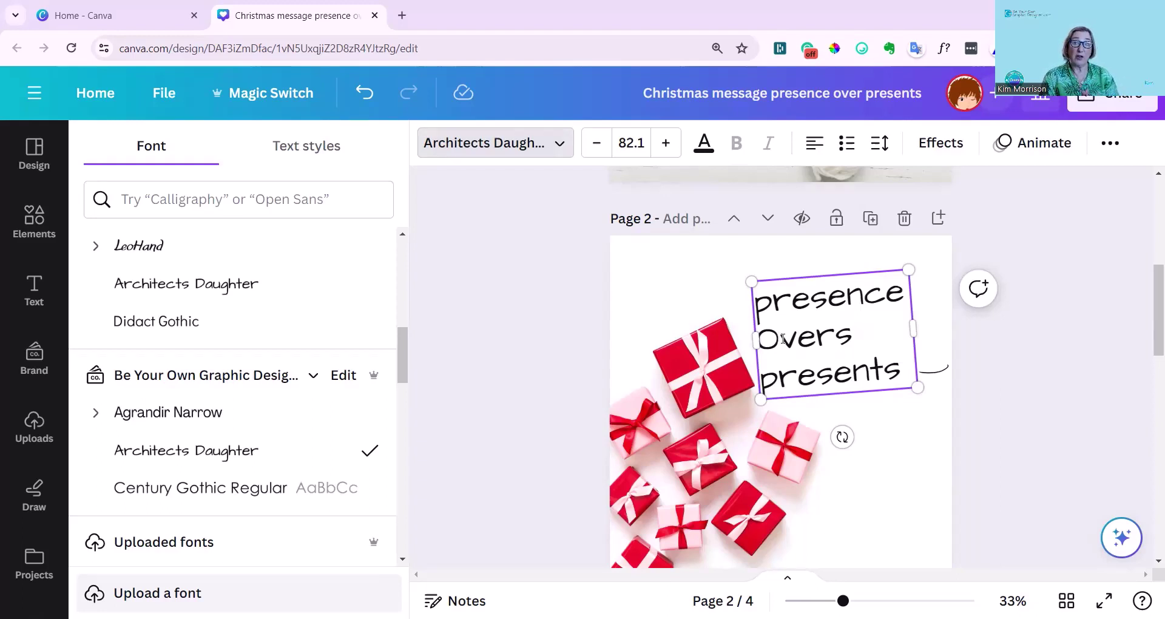
{"action": "key", "text": "BackSpace"}
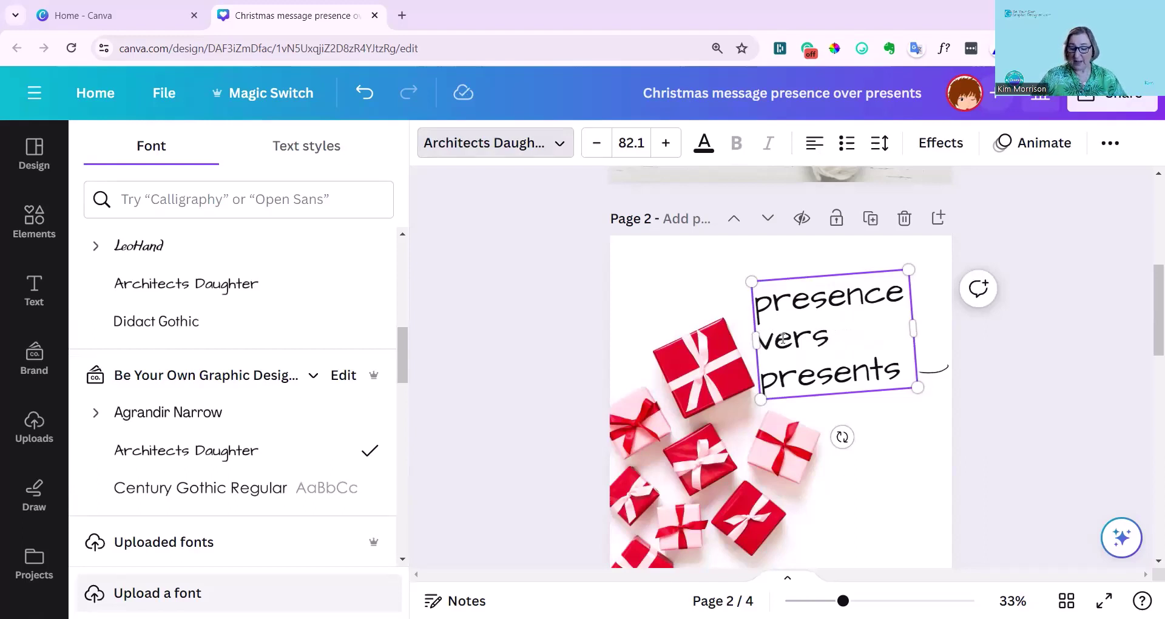
{"action": "type", "text": "o"}
{"action": "left_click", "coordinate": [845, 345]}
{"action": "key", "text": "BackSpace"}
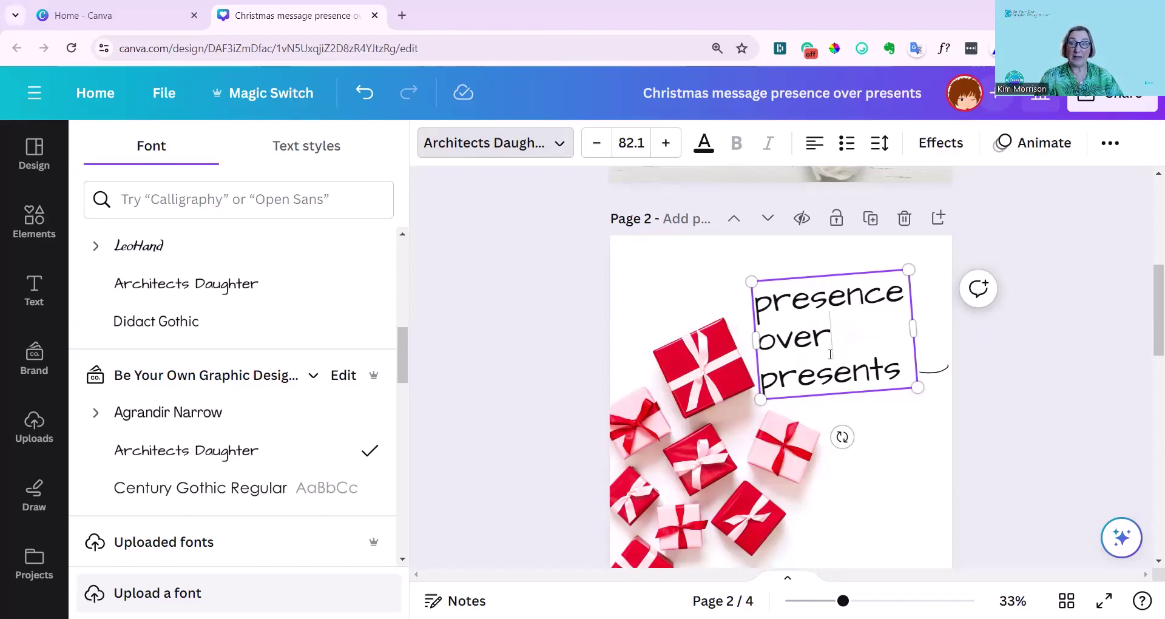
- Scroll to page 3 and grab the Santa sign's 'only days til Christmas!' handwriting as editable text
{"action": "scroll", "coordinate": [807, 416], "scroll_direction": "down", "scroll_amount": 4}
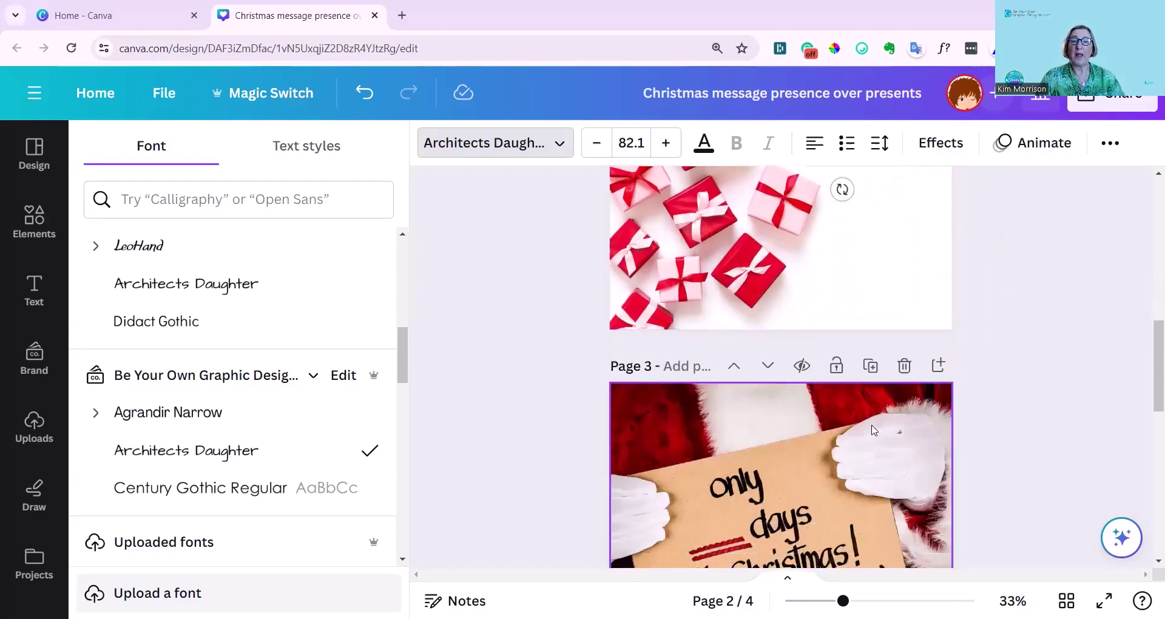
{"action": "scroll", "coordinate": [873, 430], "scroll_direction": "down", "scroll_amount": 3}
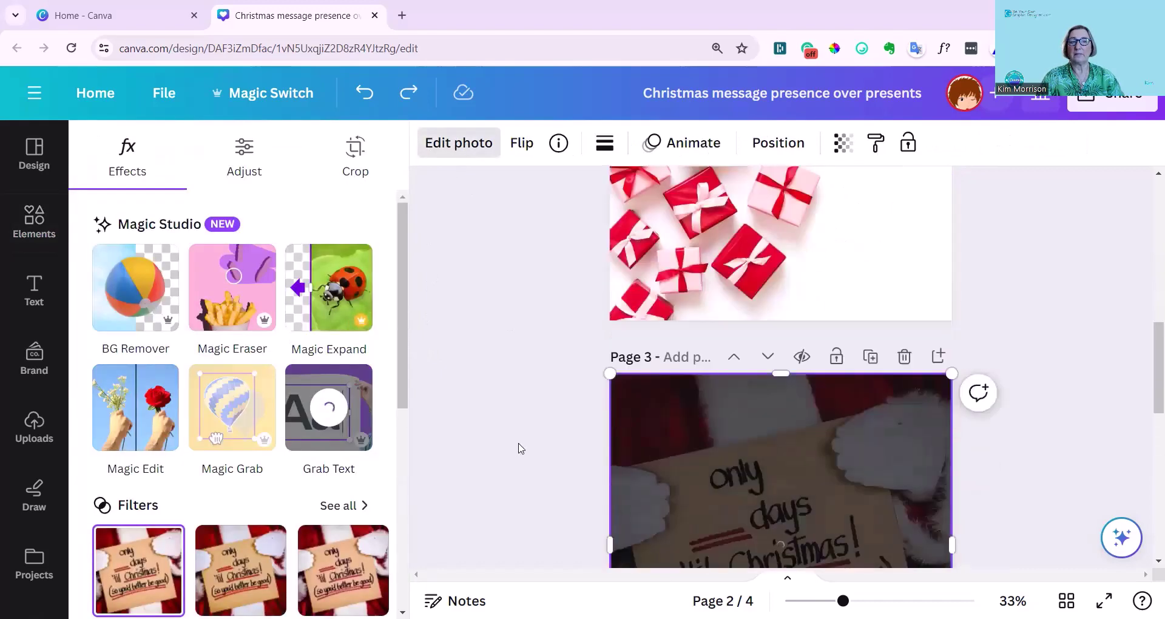
{"action": "scroll", "coordinate": [1077, 437], "scroll_direction": "down", "scroll_amount": 4}
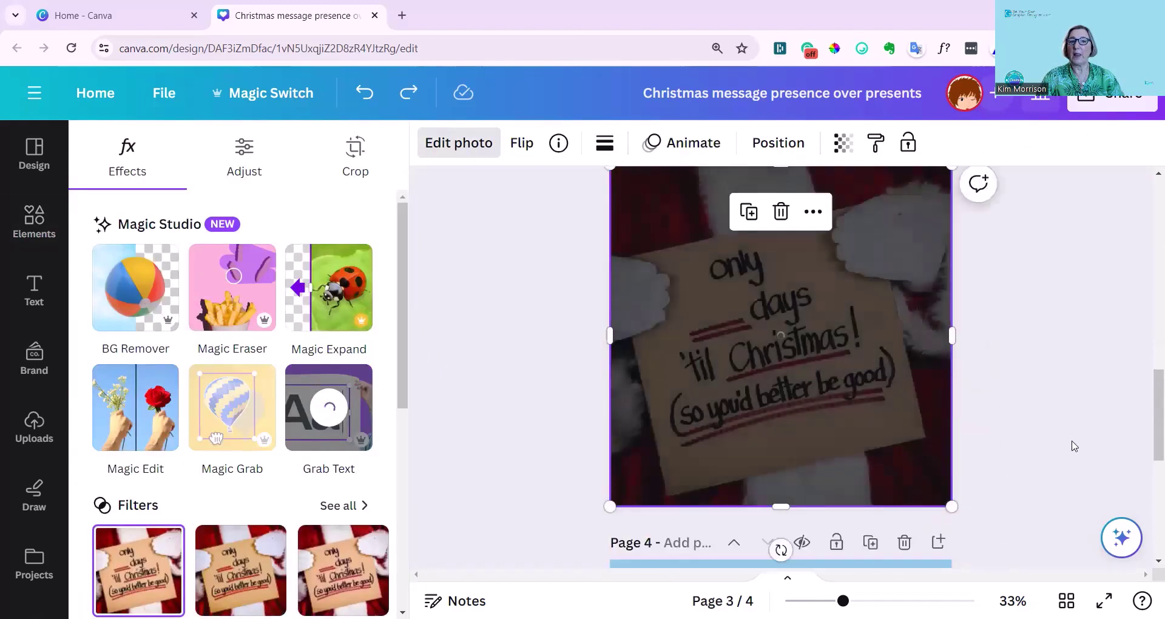
{"action": "scroll", "coordinate": [1073, 446], "scroll_direction": "up", "scroll_amount": 1}
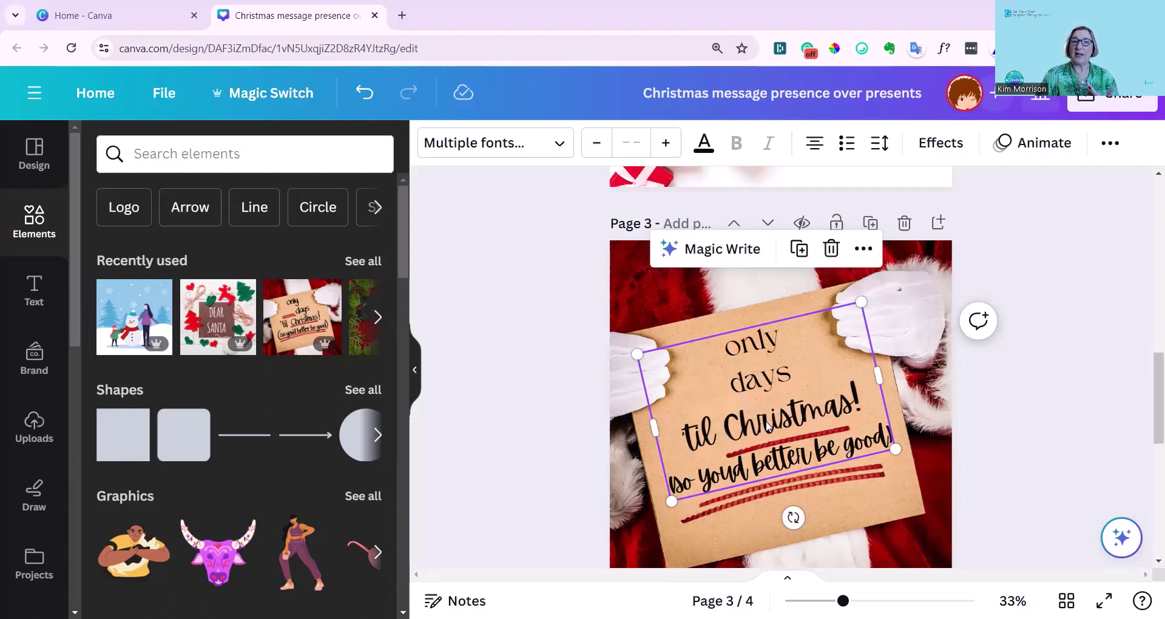
- Shift the sign text into place on the sign and set it in Century Gothic Bold
{"action": "mouse_move", "coordinate": [767, 427]}
{"action": "left_mouse_down"}
{"action": "mouse_move", "coordinate": [768, 490]}
{"action": "mouse_move", "coordinate": [774, 398]}
{"action": "mouse_move", "coordinate": [772, 426]}
{"action": "left_mouse_up"}
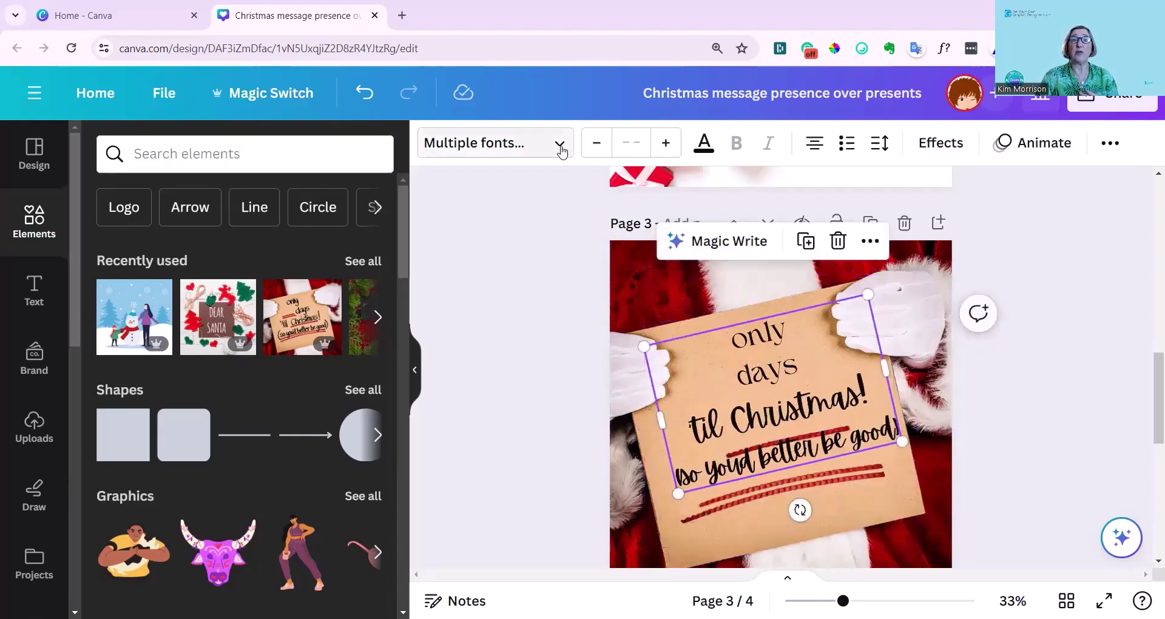
{"action": "left_click", "coordinate": [554, 158]}
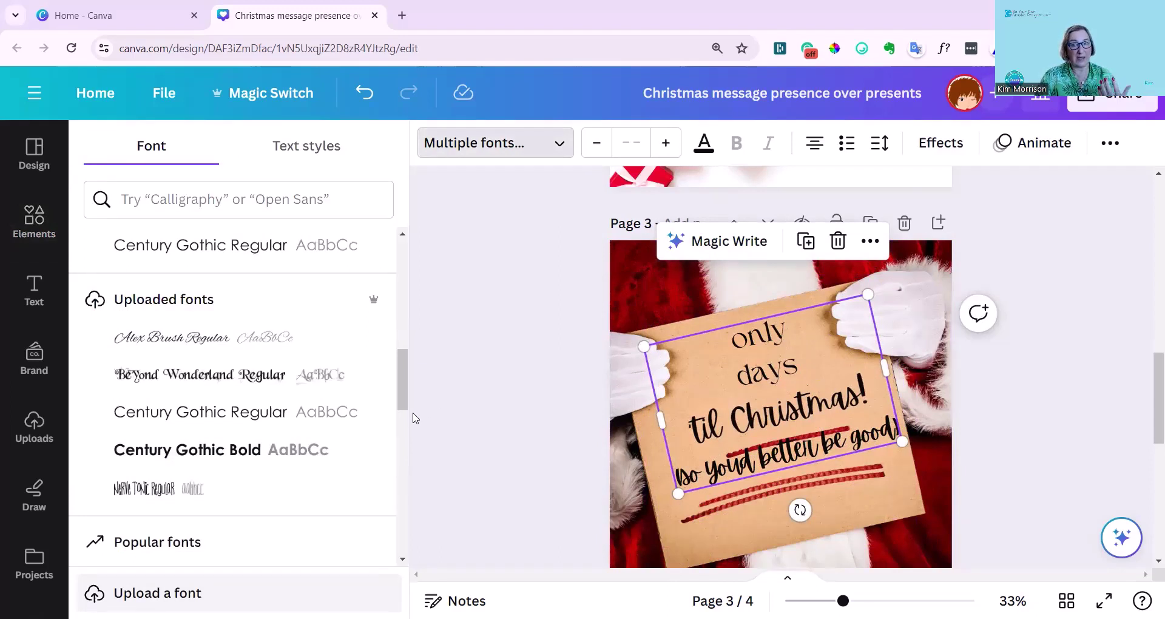
{"action": "left_click", "coordinate": [180, 459]}
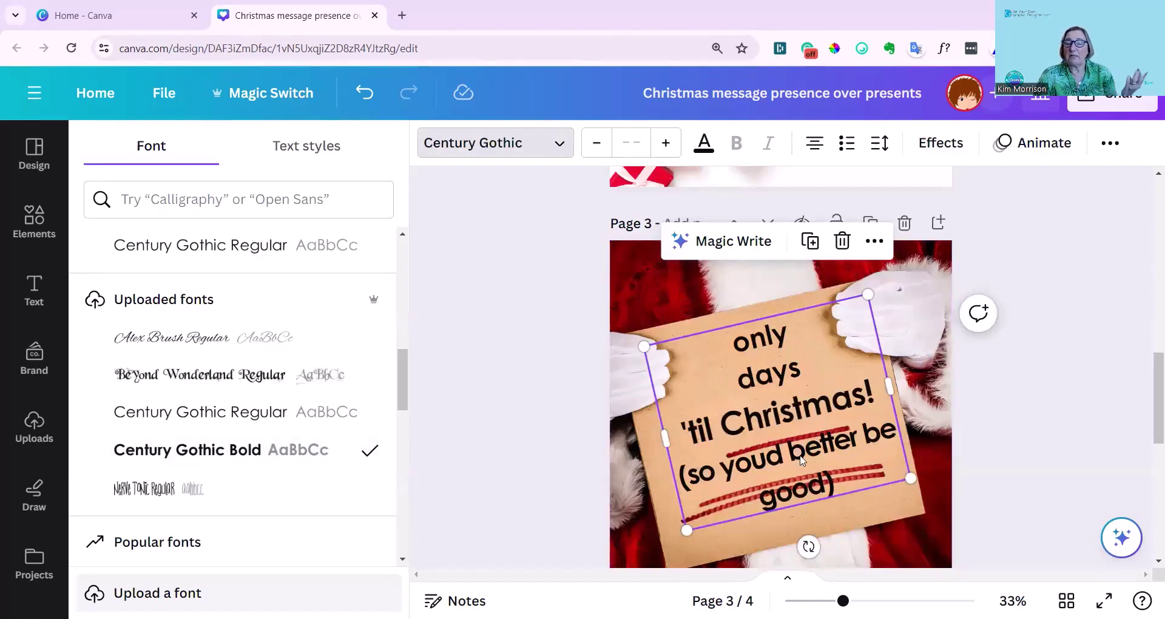
- Open the sign text for editing to correct 'youd' to 'you'd'
{"action": "double_click", "coordinate": [772, 457]}
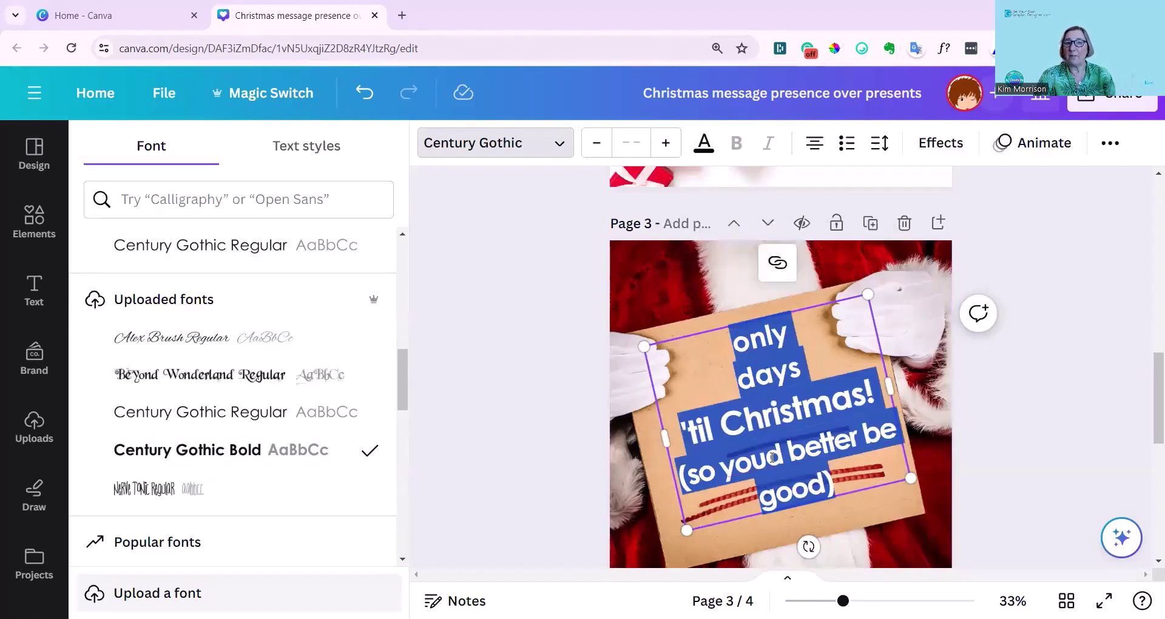
{"action": "left_click", "coordinate": [772, 457]}
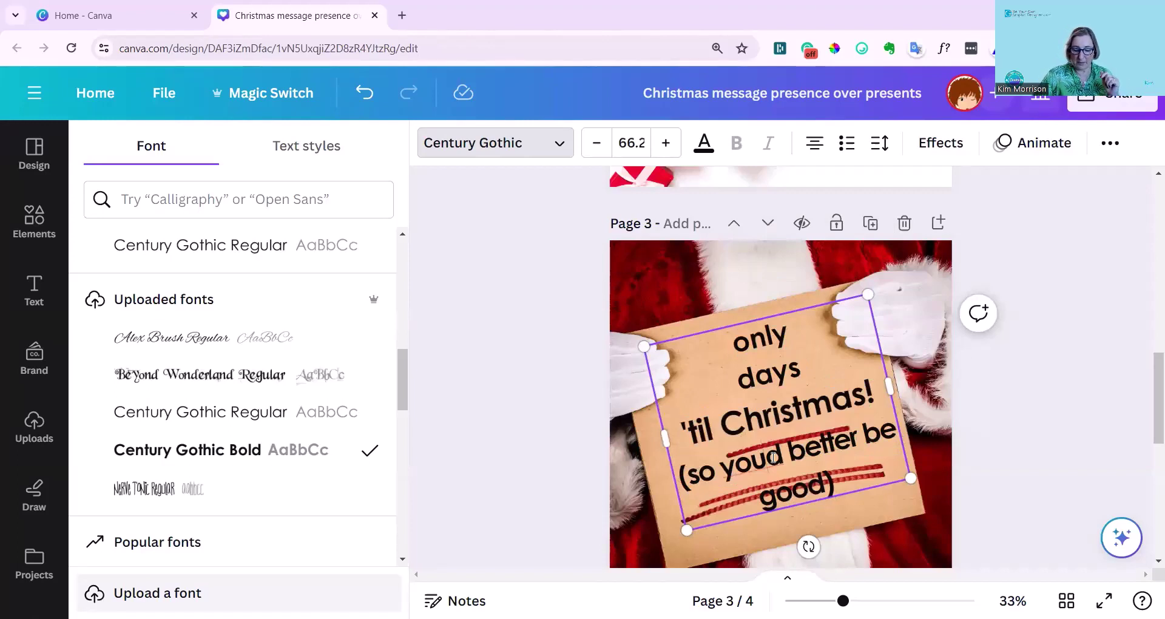
{"action": "left_click_drag", "start_coordinate": [802, 401], "coordinate": [841, 480]}
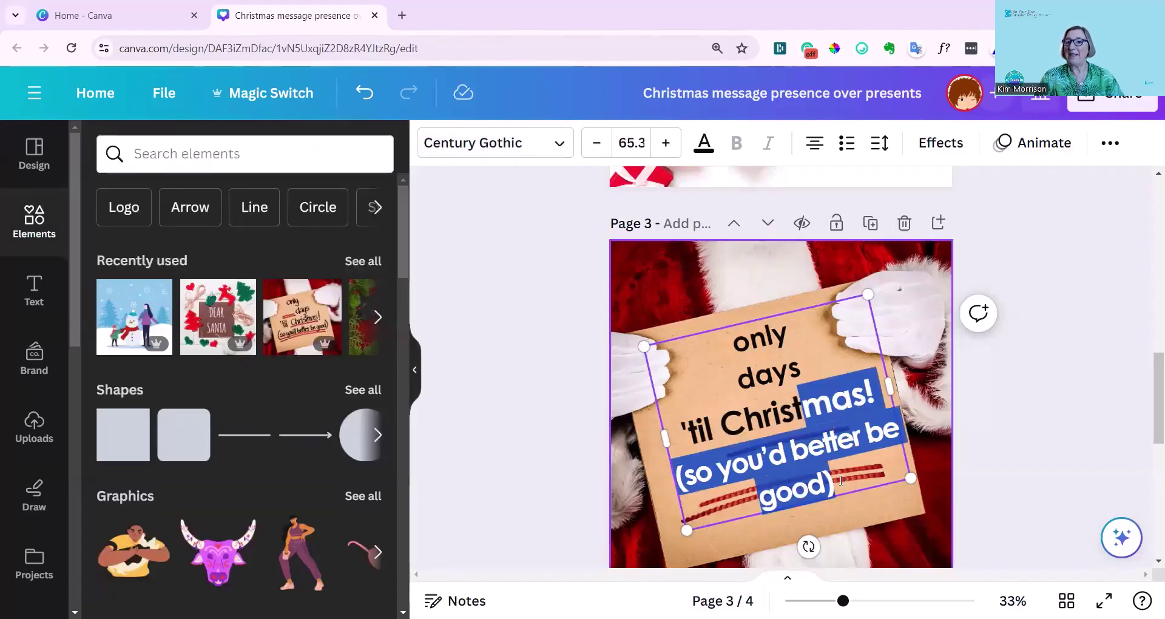
{"action": "left_click", "coordinate": [781, 429]}
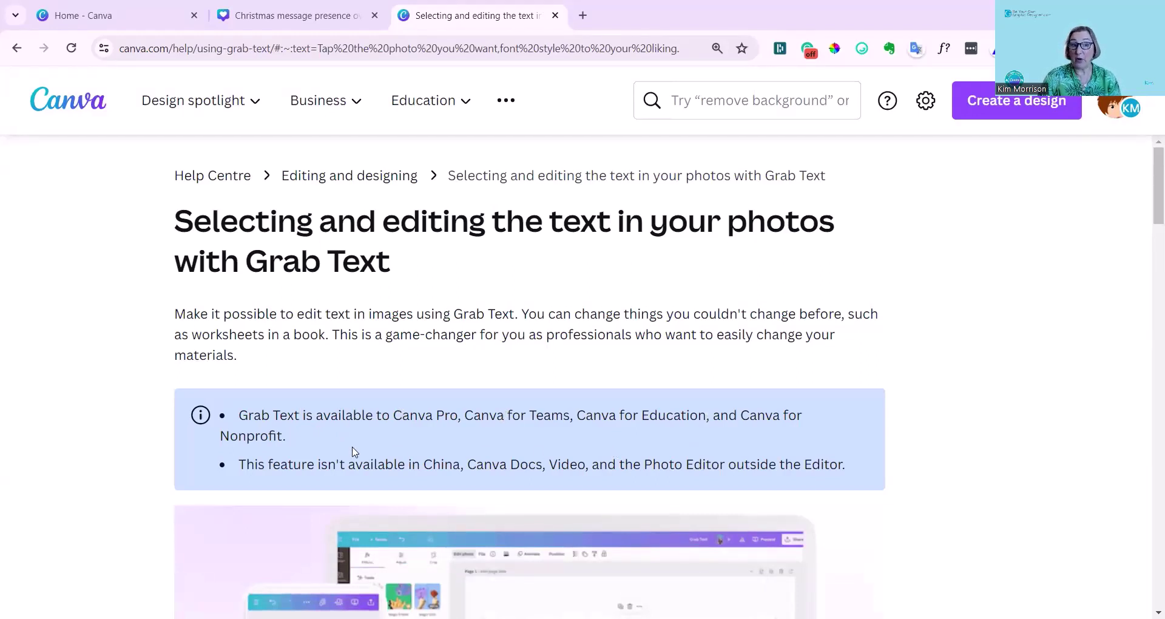
- Scroll the Grab Text help article to see which Canva plans include the feature
{"action": "scroll", "coordinate": [350, 450], "scroll_direction": "down", "scroll_amount": 1}
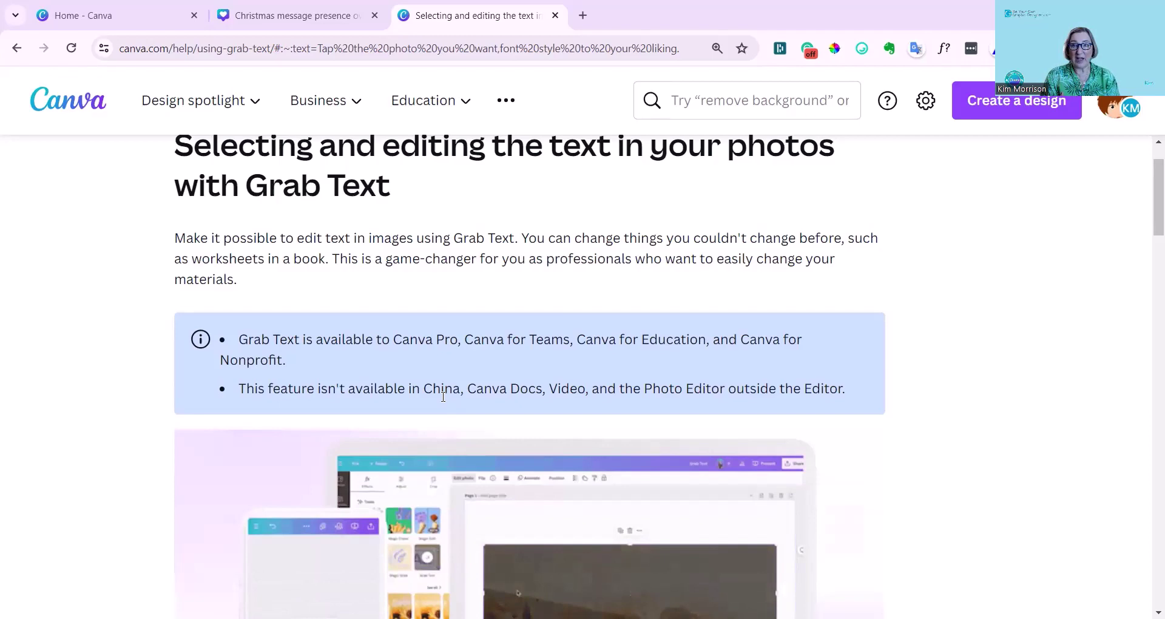
- Read the Grab Text limitations: no rotated text, no arched text, no non-Latin scripts
{"action": "scroll", "coordinate": [443, 396], "scroll_direction": "down", "scroll_amount": 20}
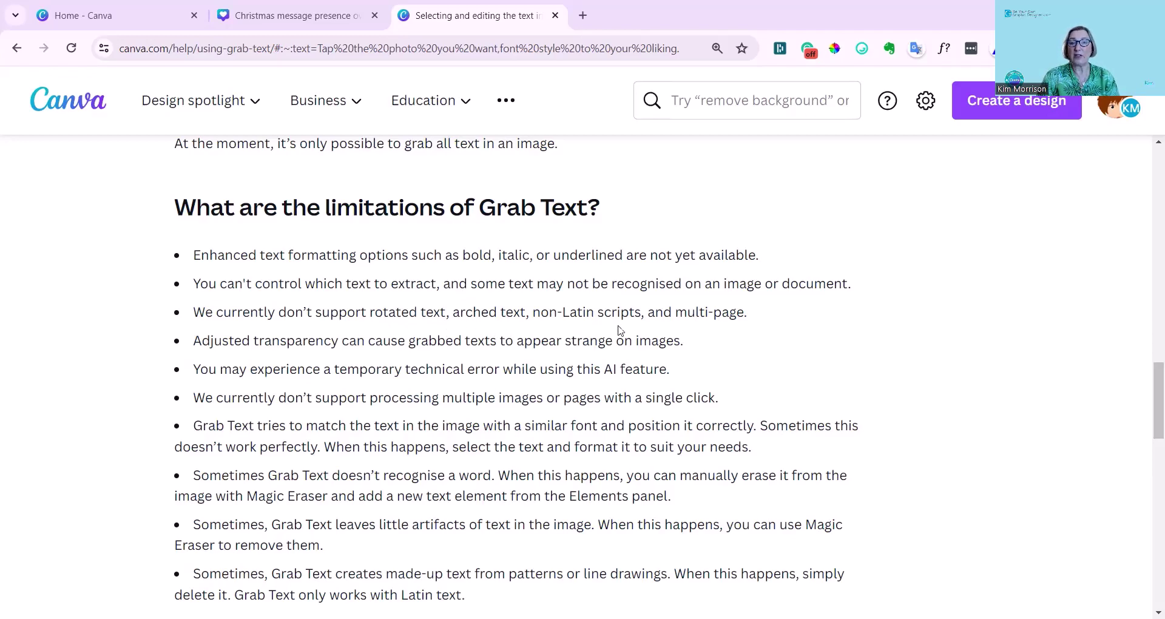
{"action": "scroll", "coordinate": [369, 371], "scroll_direction": "down", "scroll_amount": 1}
{"action": "scroll", "coordinate": [369, 372], "scroll_direction": "up", "scroll_amount": 1}
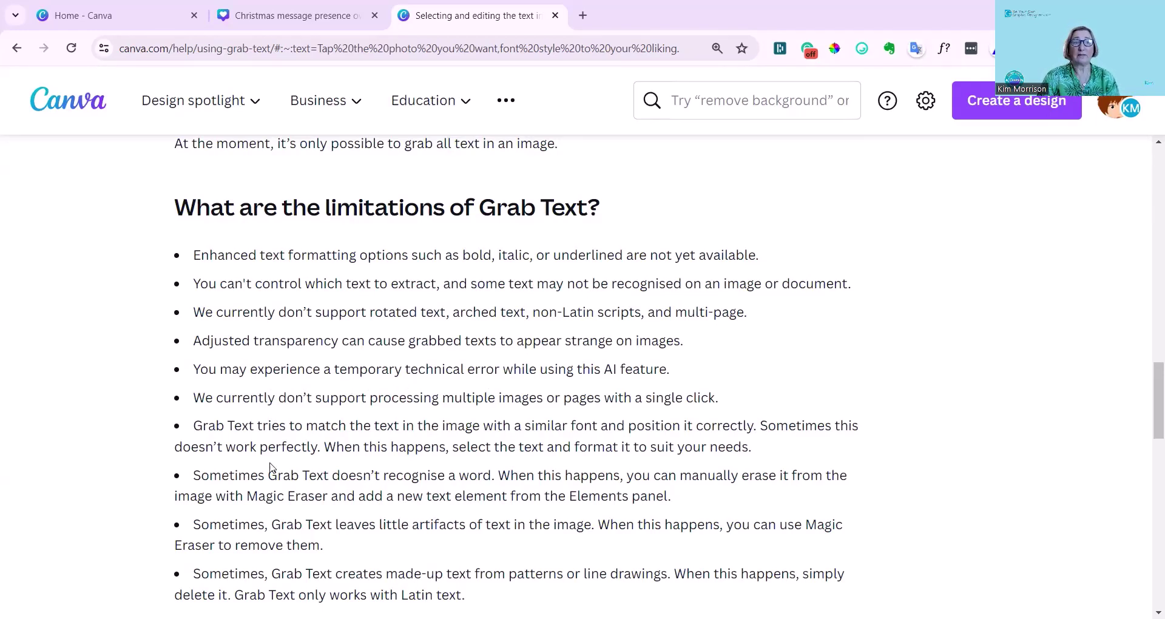
{"action": "scroll", "coordinate": [419, 374], "scroll_direction": "down", "scroll_amount": 1}
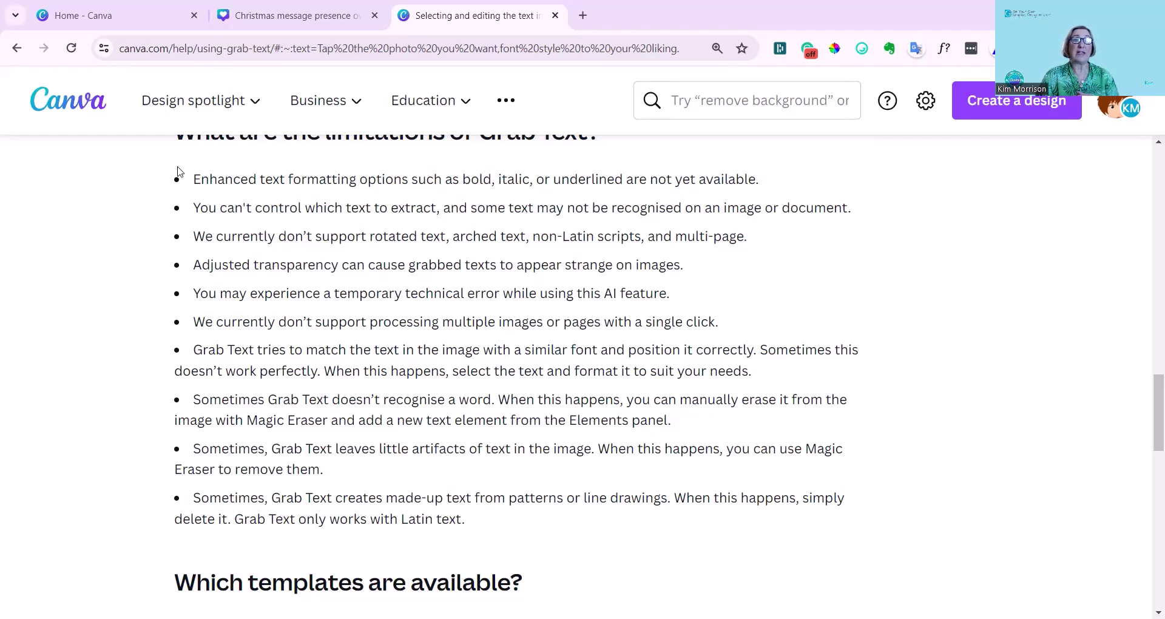
- Back in the Christmas design, nudge the page 2 presence text box slightly left
{"action": "left_click", "coordinate": [293, 15]}
{"action": "scroll", "coordinate": [774, 367], "scroll_direction": "up", "scroll_amount": 7}
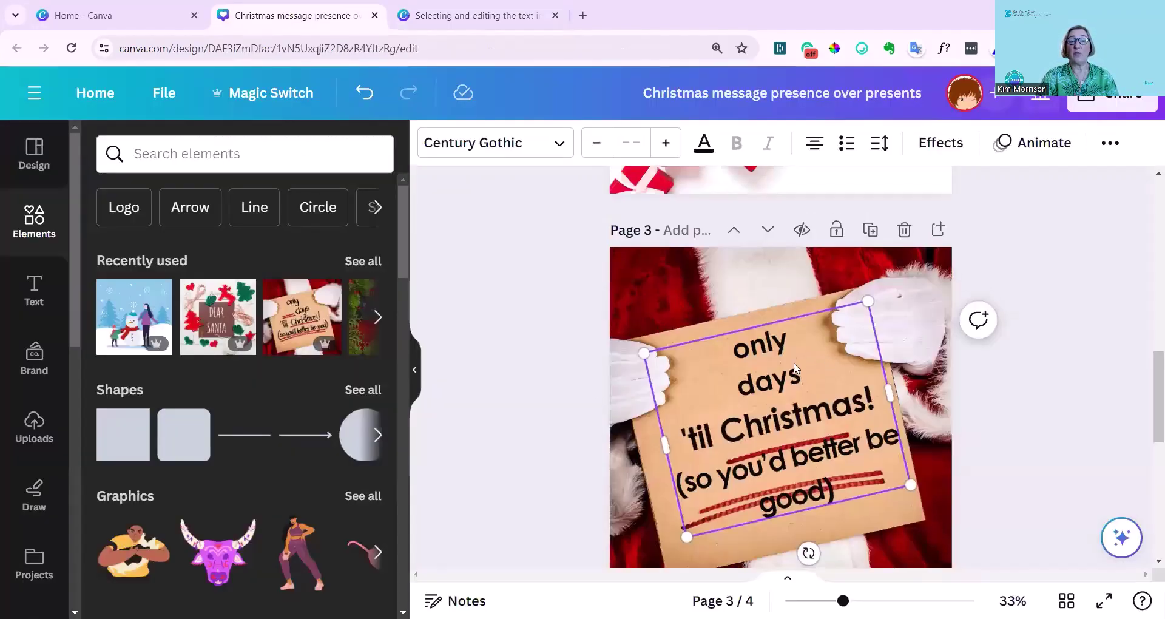
{"action": "left_click", "coordinate": [861, 384]}
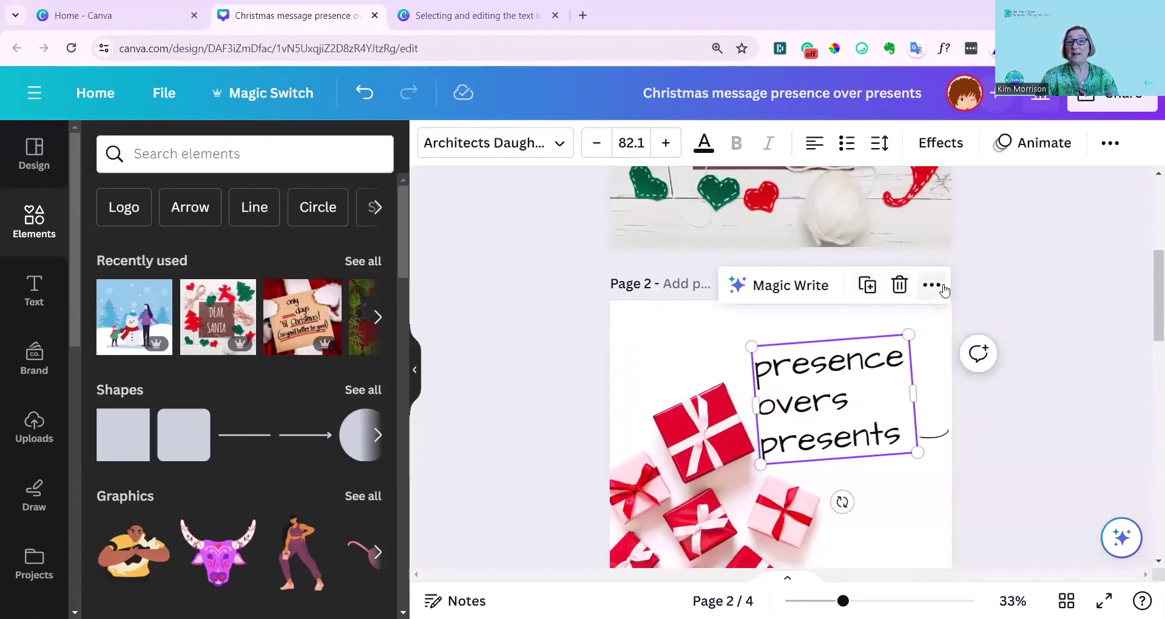
{"action": "key", "text": "shift+Left"}
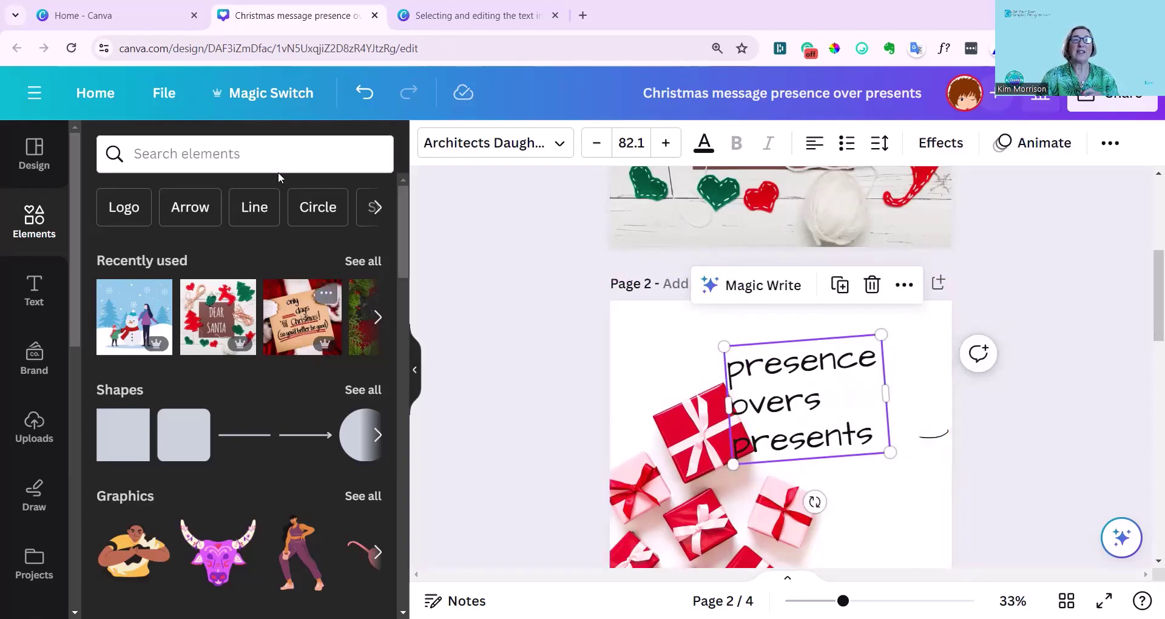
{"action": "left_click", "coordinate": [936, 442]}
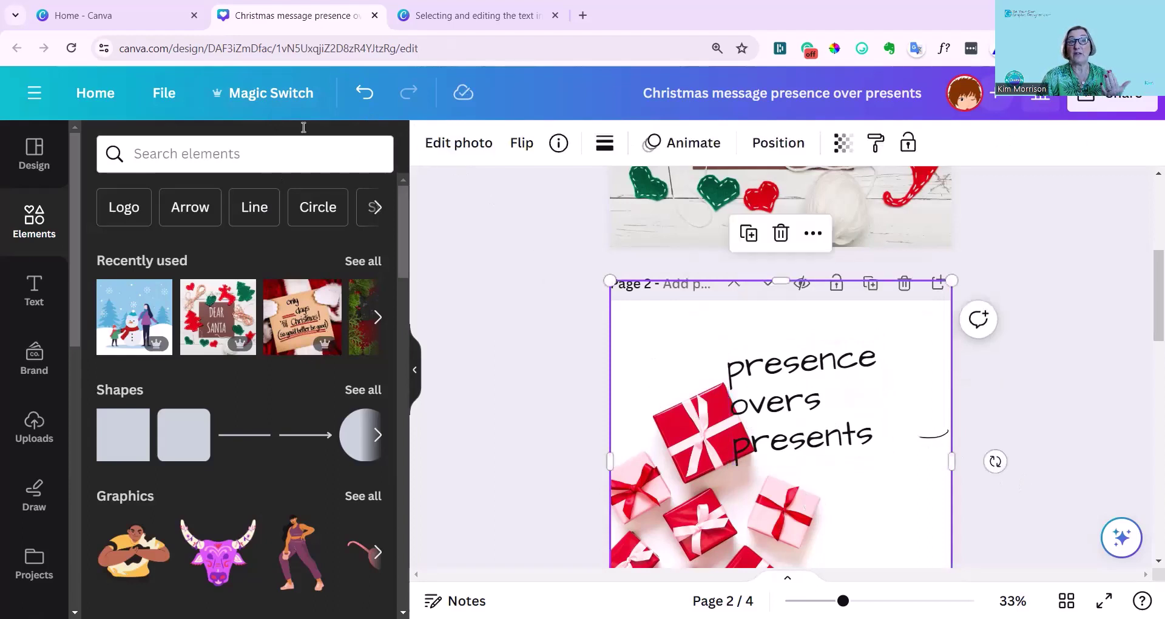
- Brush Magic Eraser over the curved stroke right of the page 2 gift lettering
{"action": "left_click", "coordinate": [472, 149]}
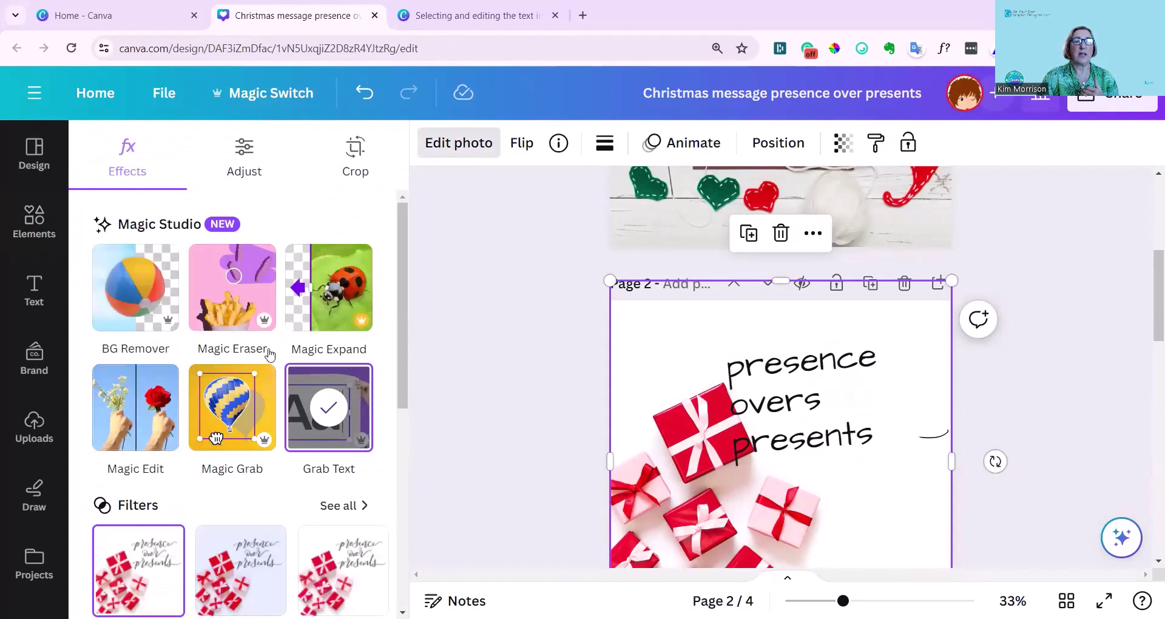
{"action": "left_click", "coordinate": [238, 292]}
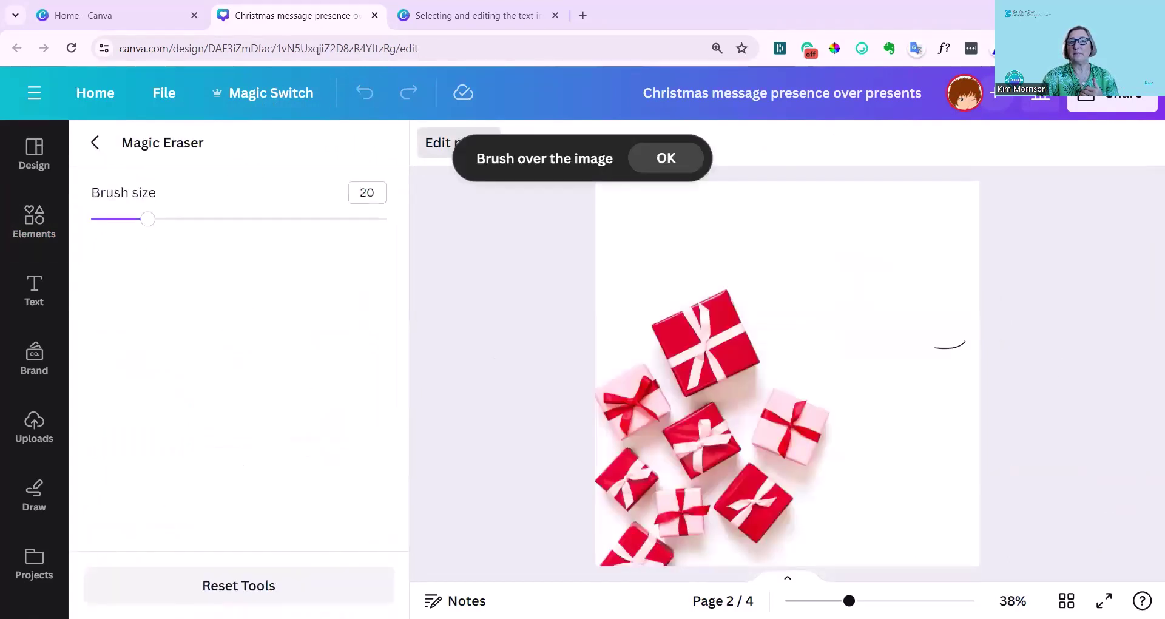
{"action": "mouse_move", "coordinate": [919, 348]}
{"action": "left_mouse_down"}
{"action": "mouse_move", "coordinate": [989, 346]}
{"action": "mouse_move", "coordinate": [1001, 358]}
{"action": "left_mouse_up"}
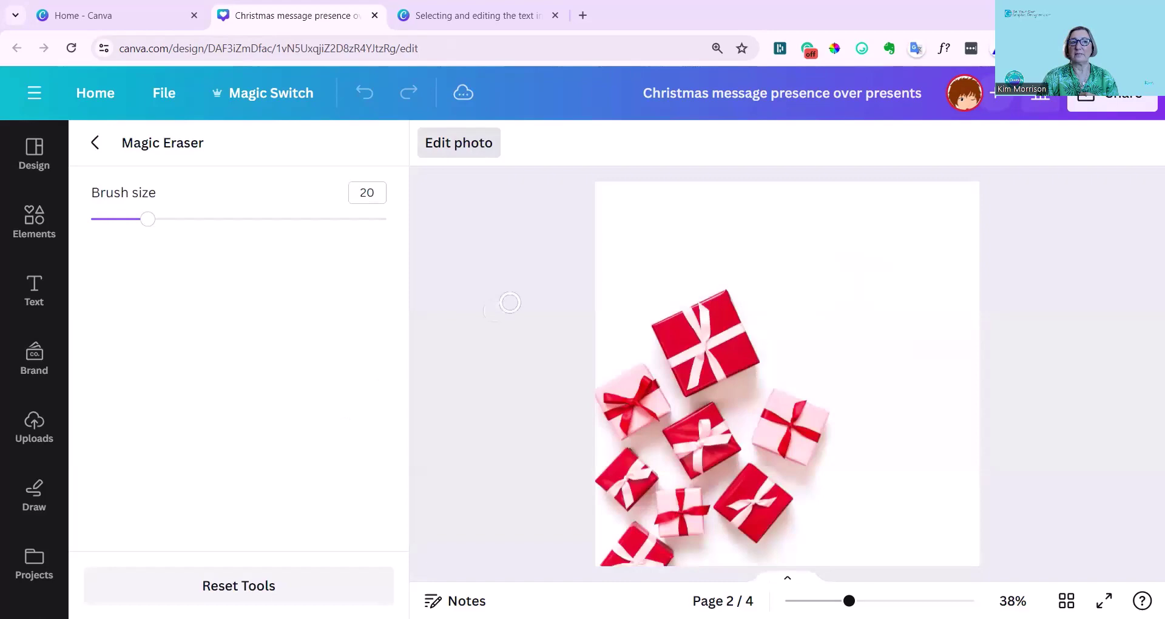
{"action": "left_click", "coordinate": [95, 145]}
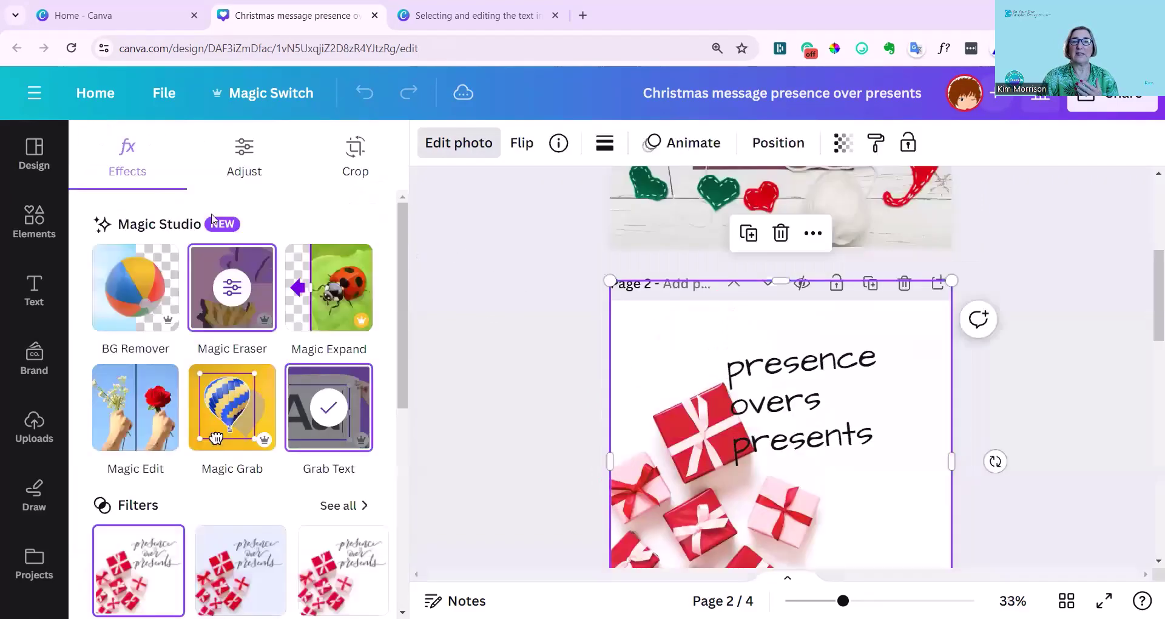
{"action": "scroll", "coordinate": [818, 438], "scroll_direction": "up", "scroll_amount": 5}
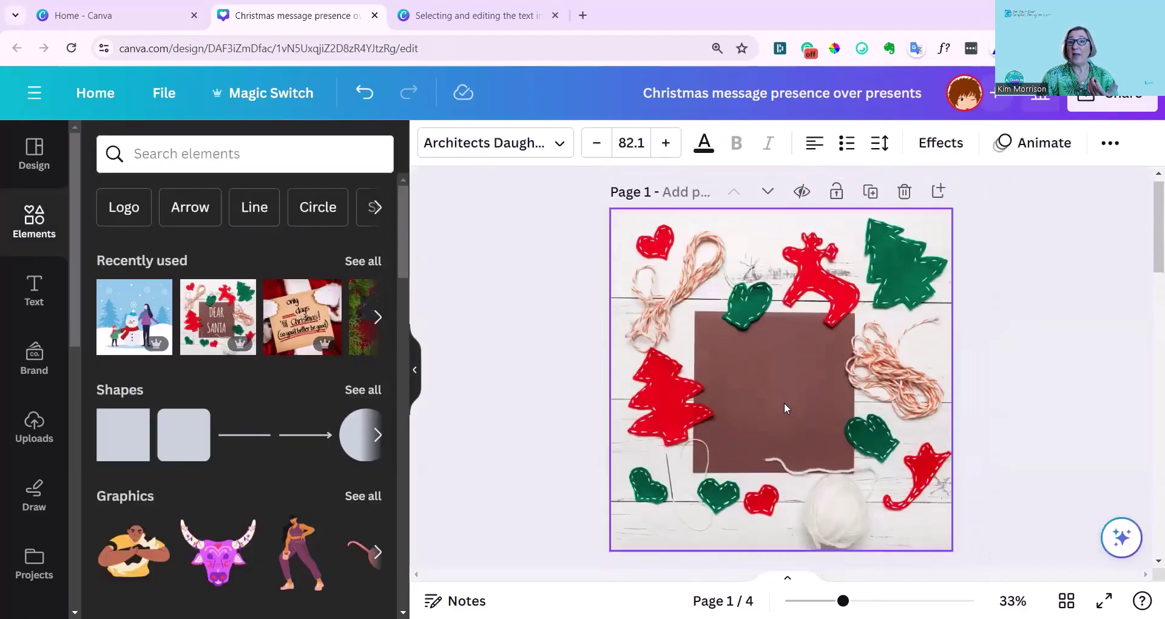
{"action": "scroll", "coordinate": [784, 403], "scroll_direction": "down", "scroll_amount": 15}
{"action": "scroll", "coordinate": [767, 464], "scroll_direction": "down", "scroll_amount": 3}
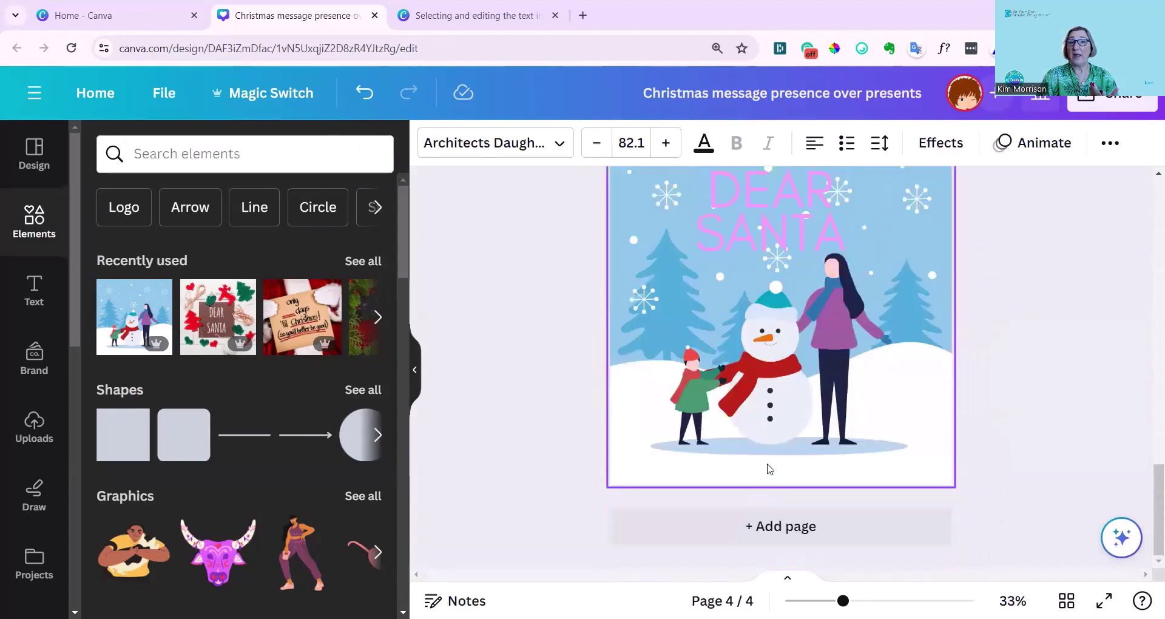
{"action": "scroll", "coordinate": [767, 467], "scroll_direction": "up", "scroll_amount": 6}
{"action": "scroll", "coordinate": [770, 486], "scroll_direction": "up", "scroll_amount": 5}
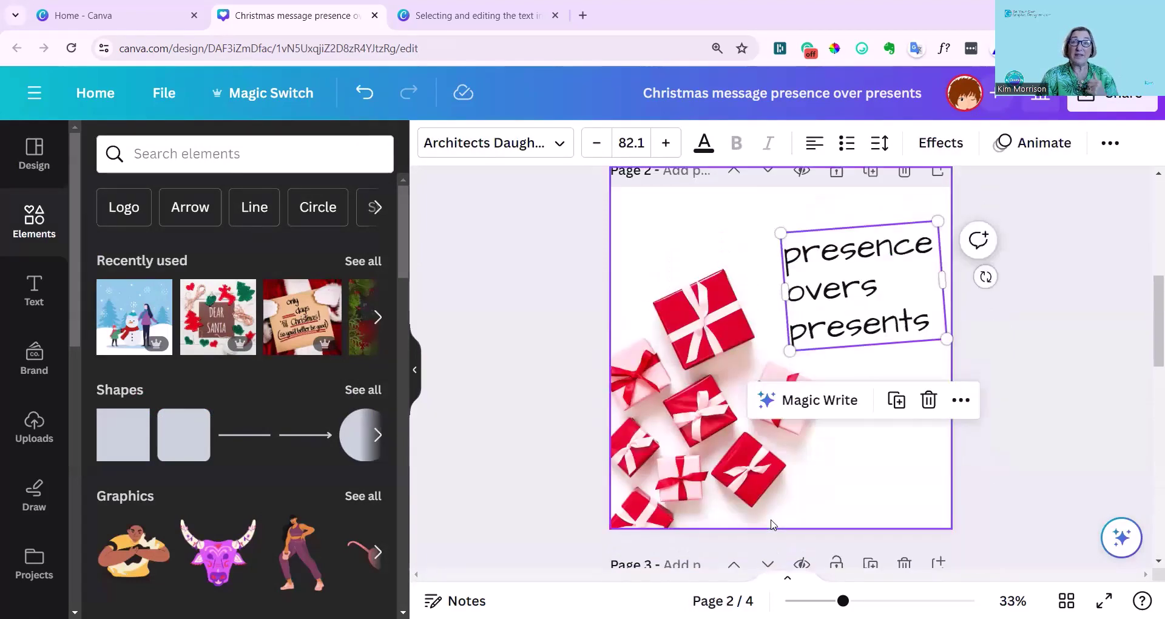